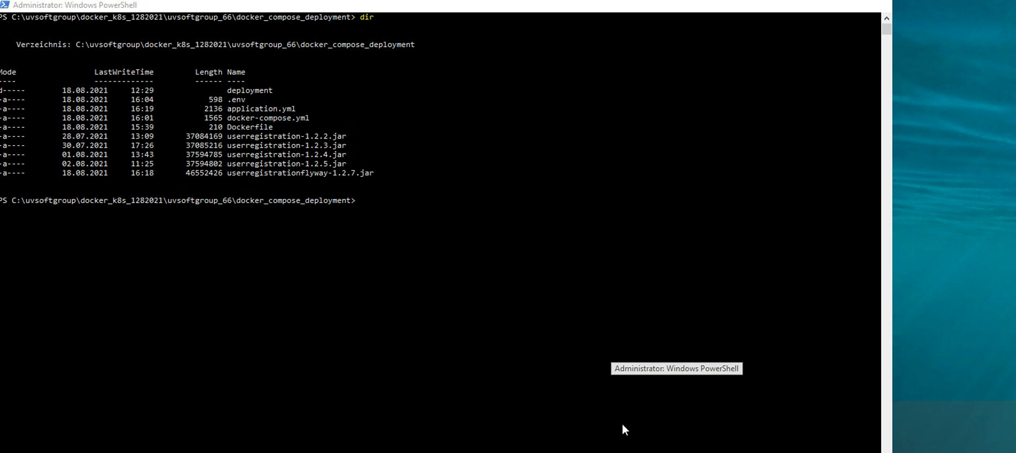
Enter docker build -t followed by the name userregistrationflyway-1.2.7 copied from the jar file listing, without running it
text(doc)
key(BackSpace)
key(BackSpace)
key(BackSpace)
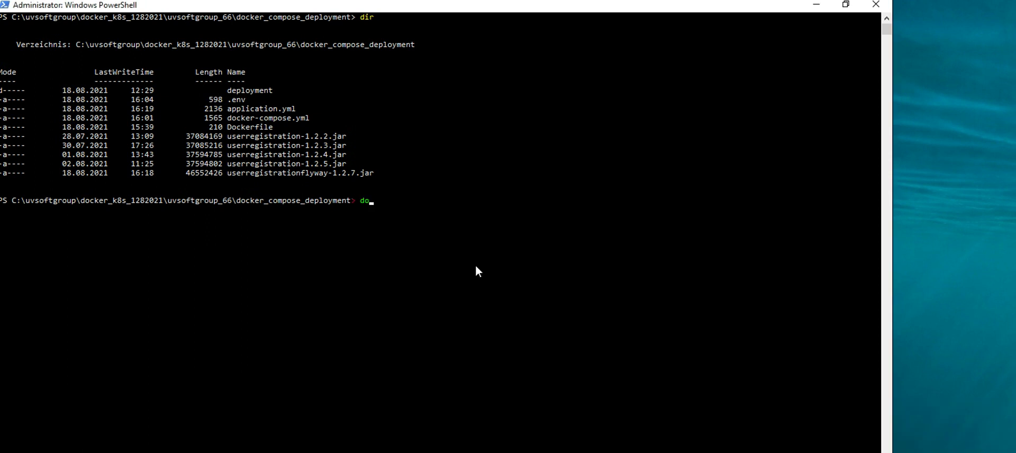
text(docker build -t)
drag(353, 175, 234, 175)
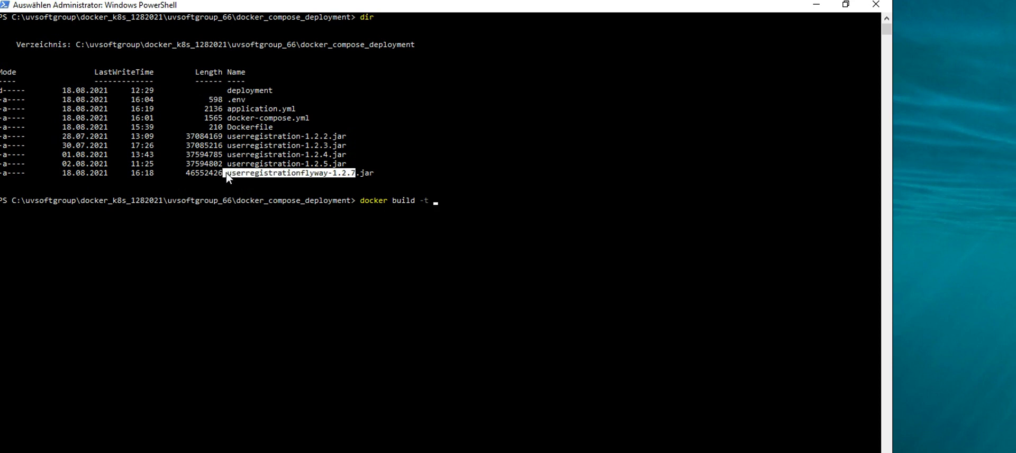
right_click(235, 175)
right_click(494, 214)
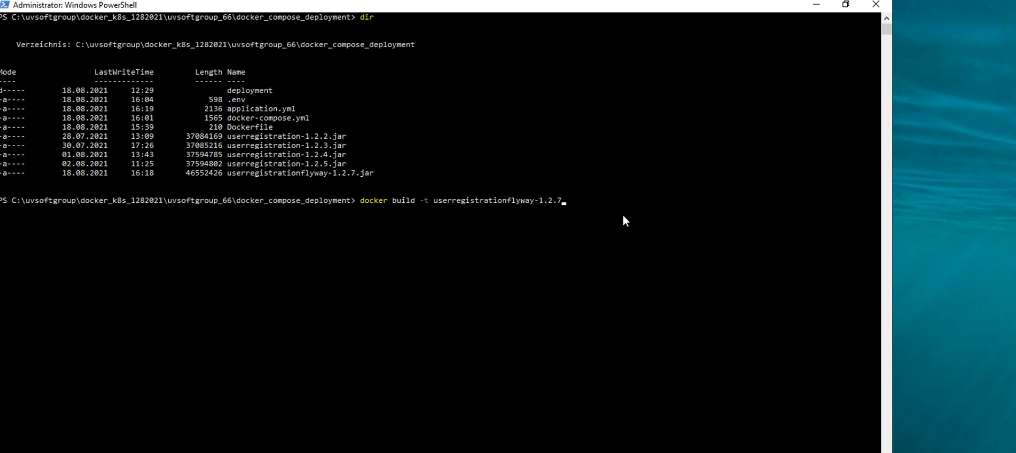
Change the image name in the build command to userregistrationflyway:1.2.7 and use the current folder as build context
text(.)
key(Left)
key(Left)
key(Left)
key(Left)
key(Left)
key(Left)
key(Left)
key(Left)
key(BackSpace)
text(:)
key(Delete)
key(End)
Check the userregistration service's image name in docker-compose.yml against the image name used for the build
key(alt+Tab)
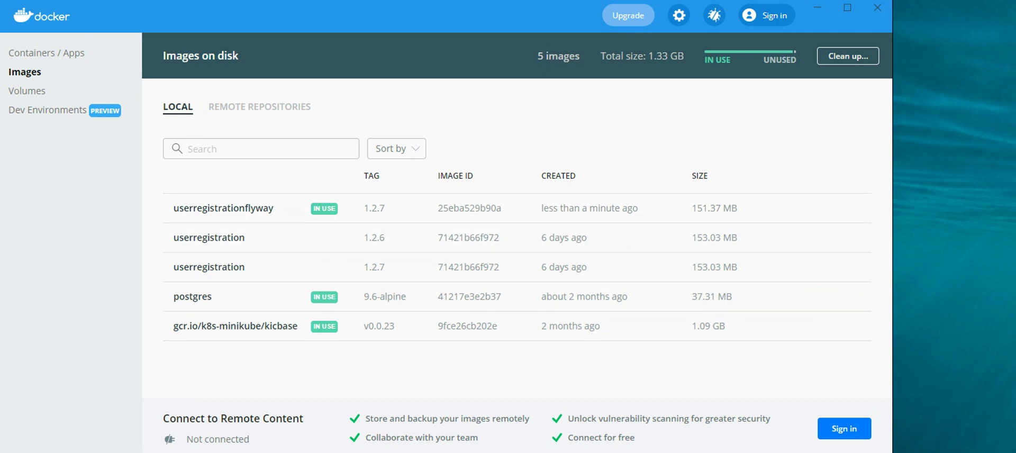
key(alt+Tab)
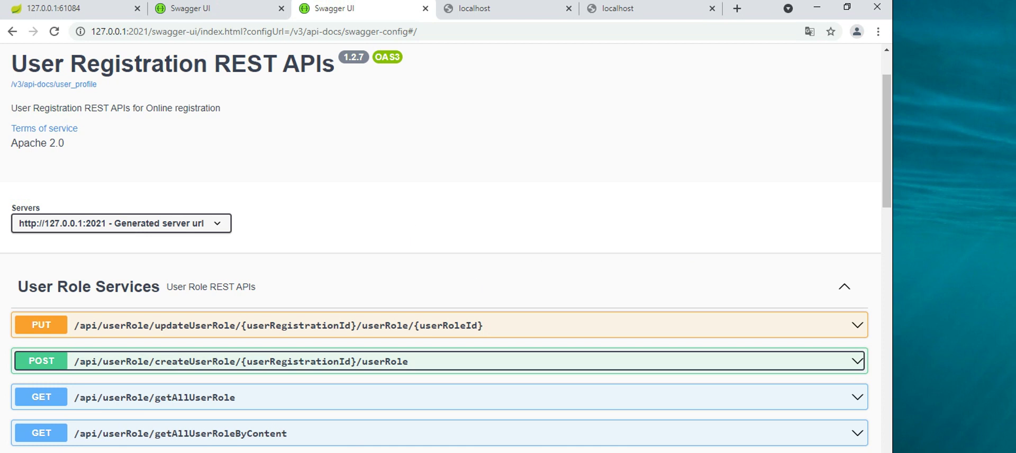
click(464, 452)
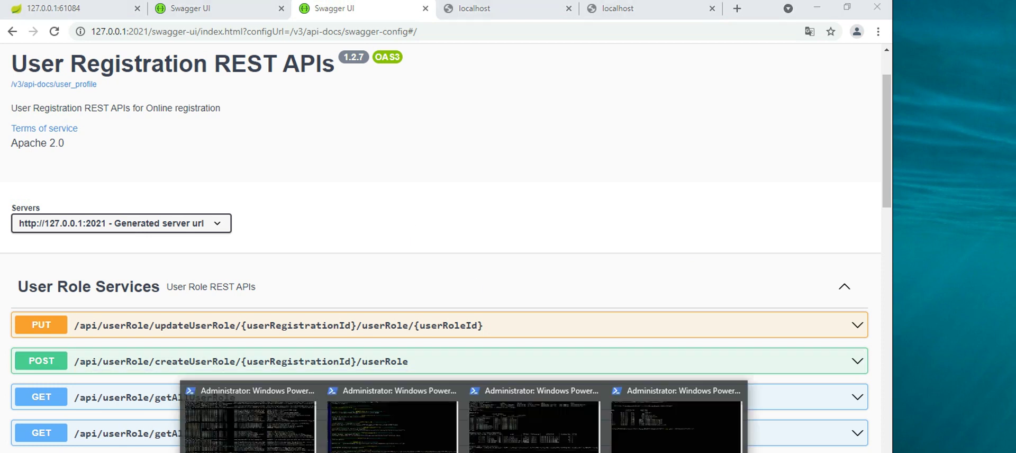
click(429, 452)
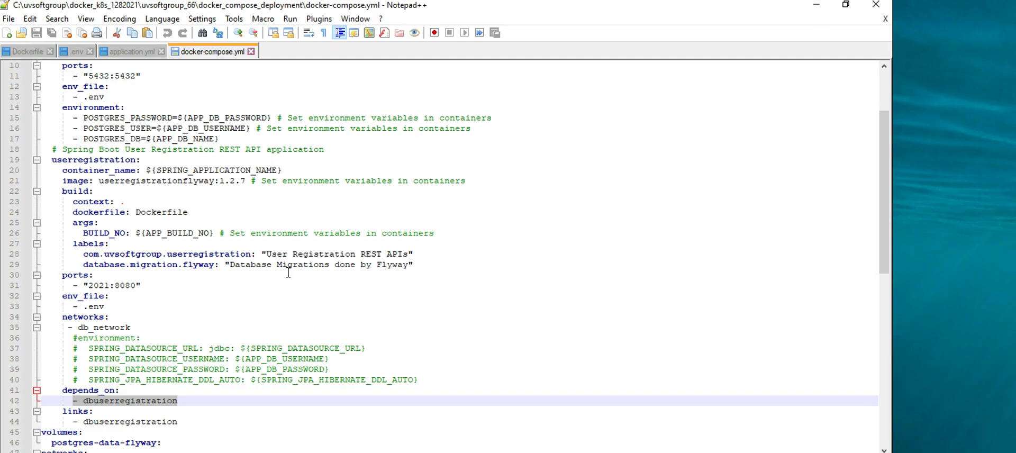
click(105, 182)
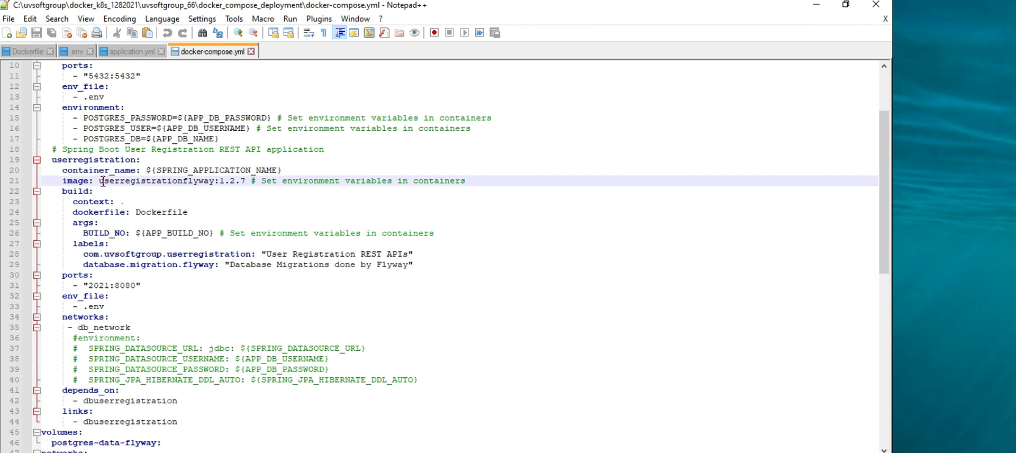
drag(99, 180, 215, 180)
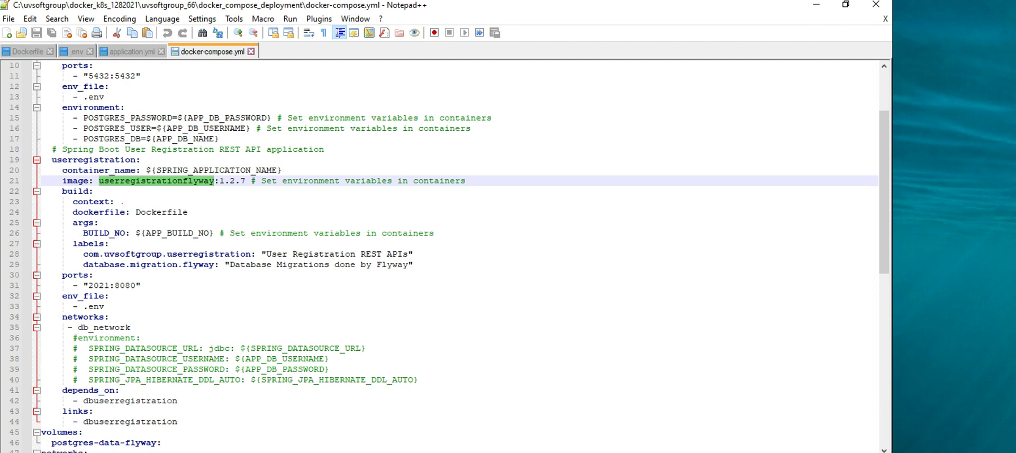
Return to the docker_compose_deployment terminal and run the build of the userregistrationflyway:1.2.7 image
key(alt+Tab)
mouse_move(519, 450)
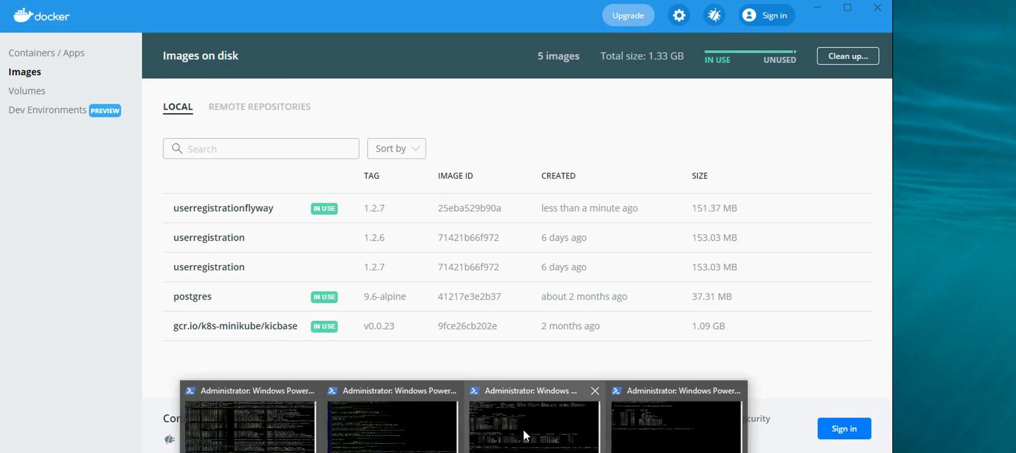
click(523, 426)
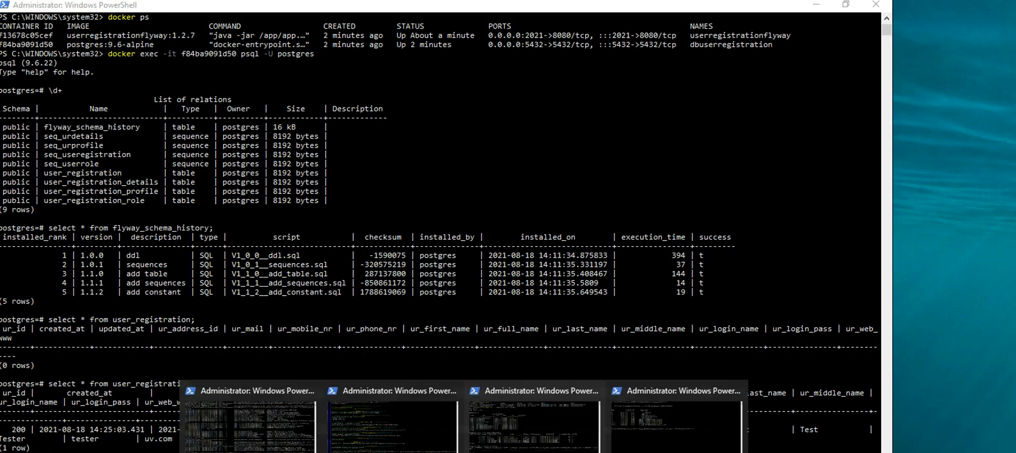
click(354, 426)
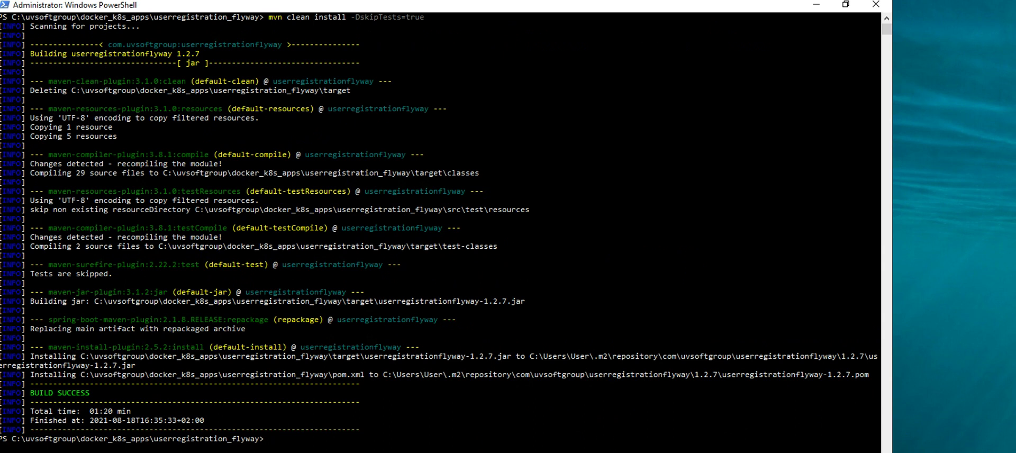
mouse_move(371, 447)
click(450, 376)
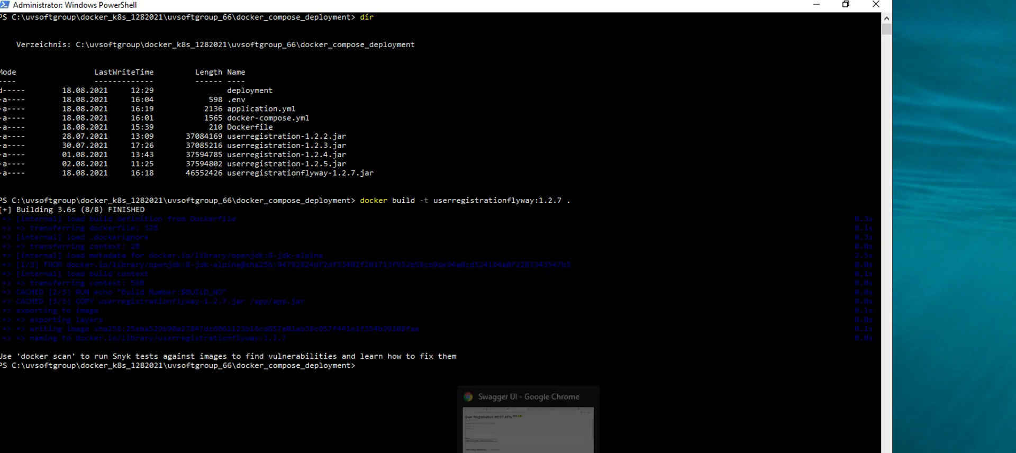
Switch to Docker Desktop and check the userregistrationflyway image in the local images list
click(630, 418)
click(630, 450)
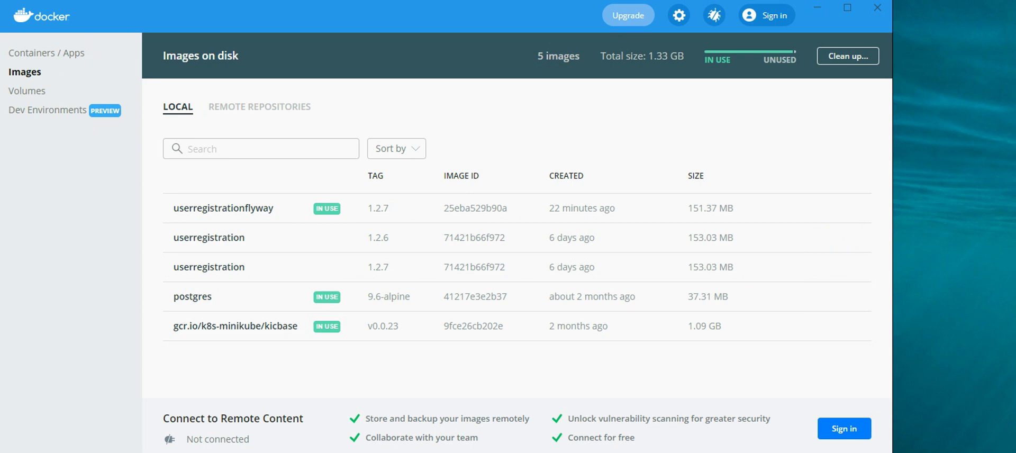
mouse_move(468, 452)
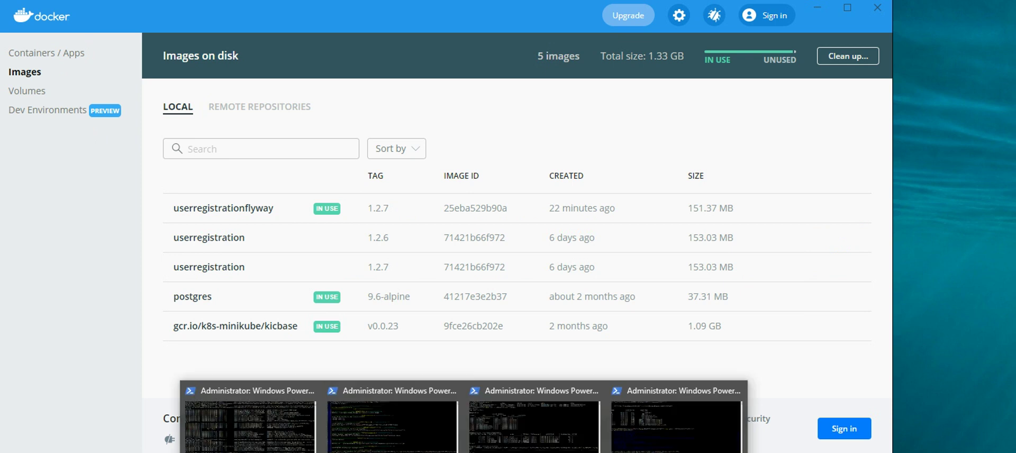
click(635, 426)
text(do)
key(BackSpace)
key(BackSpace)
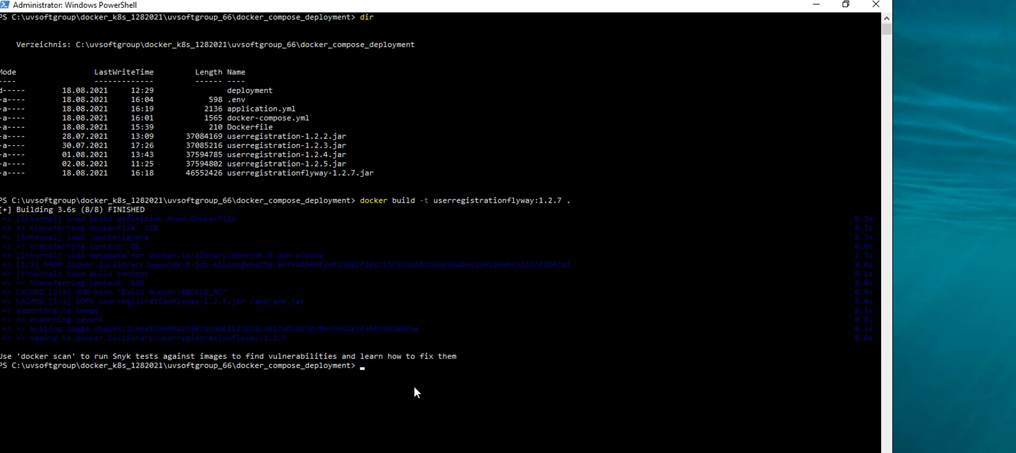
text(docker)
key(BackSpace)
key(BackSpace)
key(BackSpace)
key(BackSpace)
key(BackSpace)
key(BackSpace)
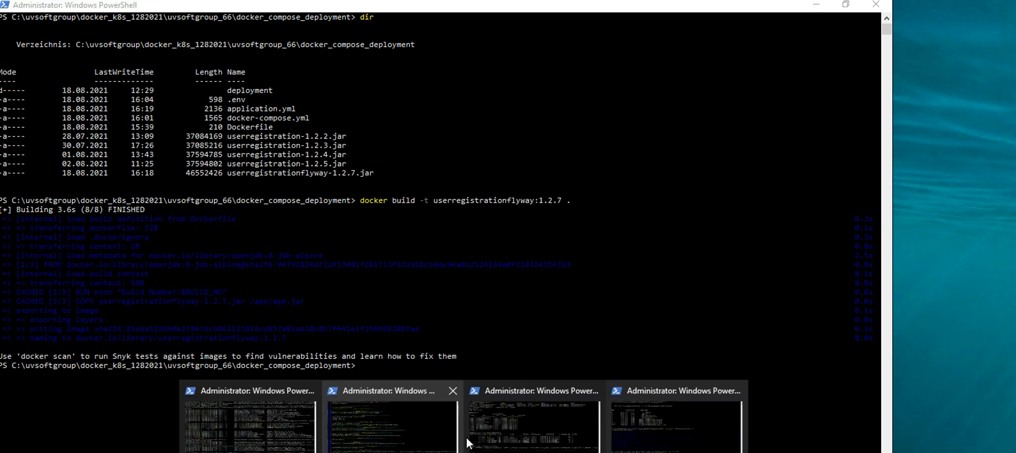
Exit the psql session in its PowerShell window and clear that terminal
click(363, 444)
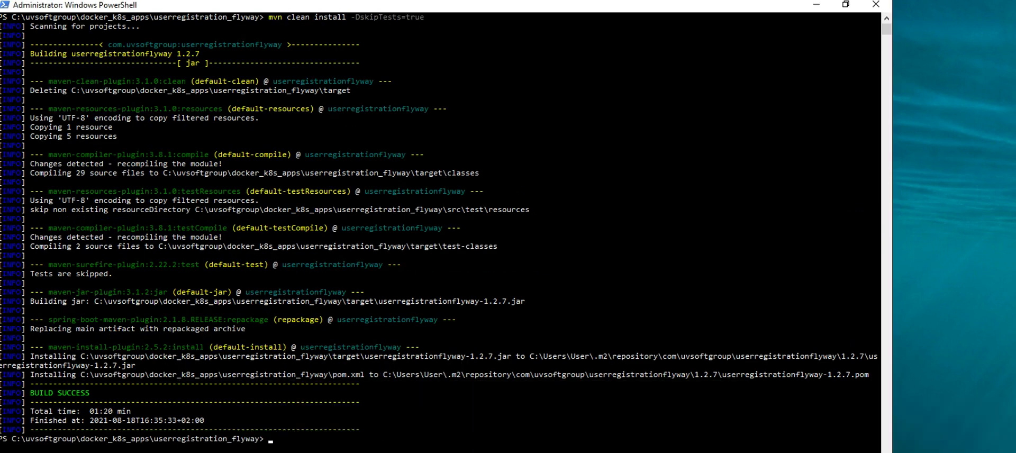
mouse_move(463, 451)
click(533, 445)
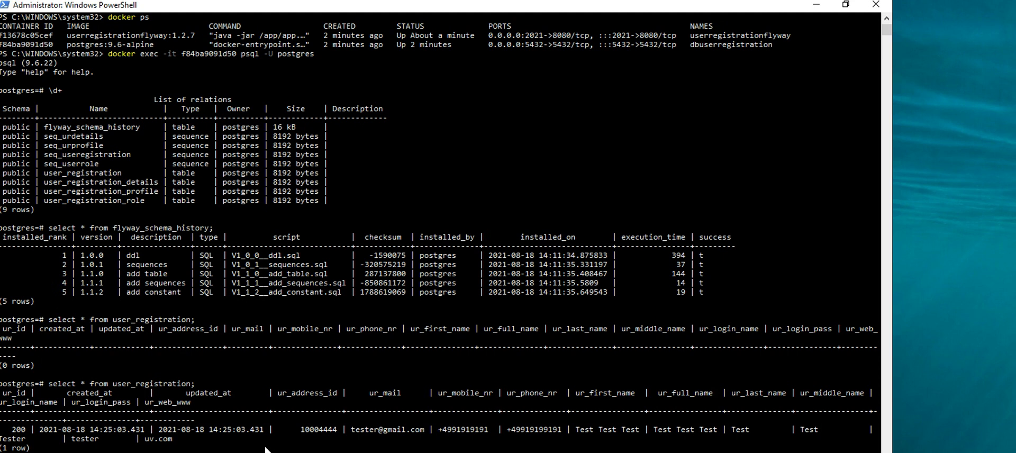
scroll(266, 450, down, 1)
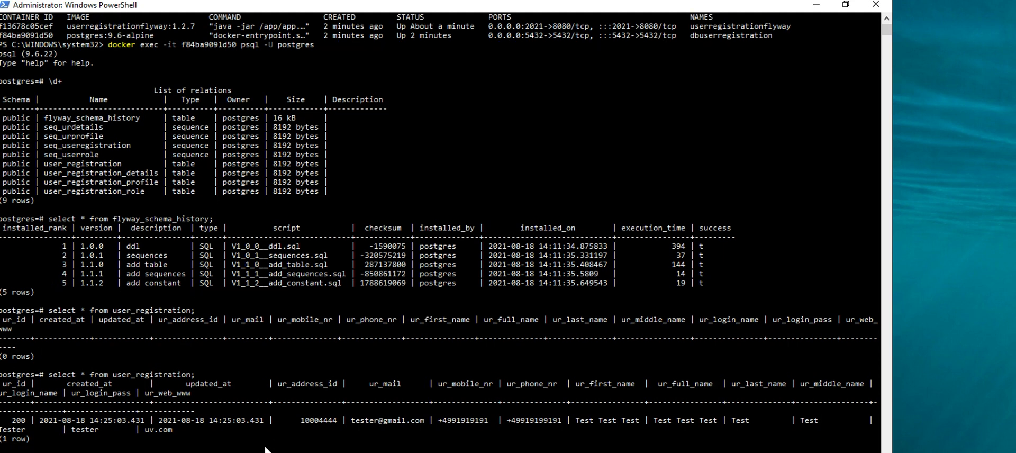
key(alt+Tab)
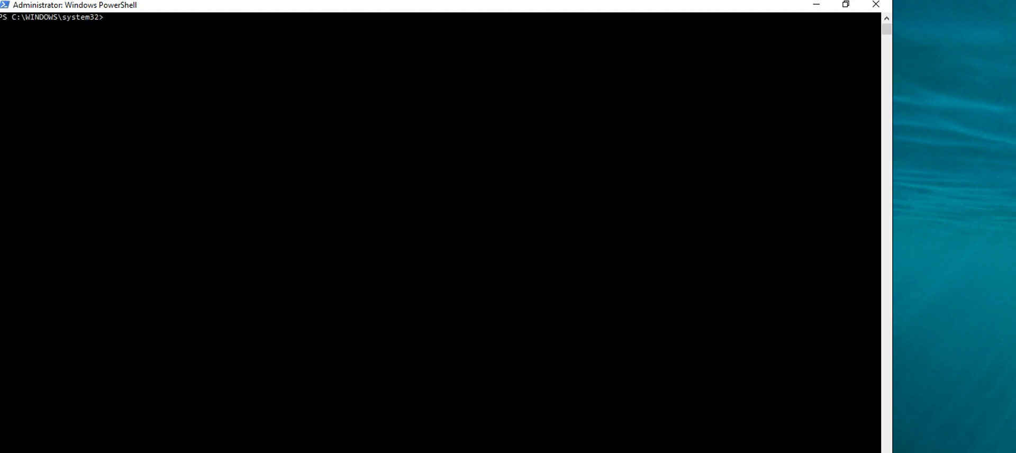
Stop the running docker-compose deployment in its PowerShell window and clear the terminal
mouse_move(550, 444)
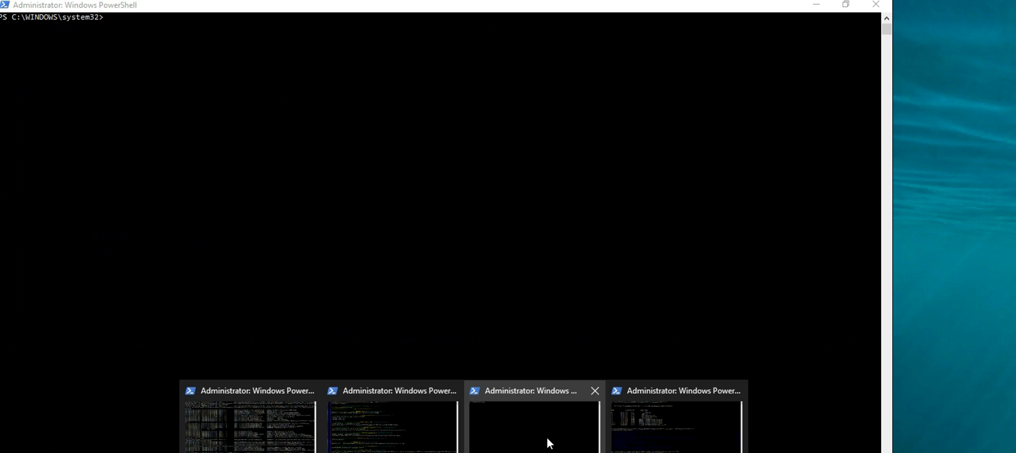
click(655, 428)
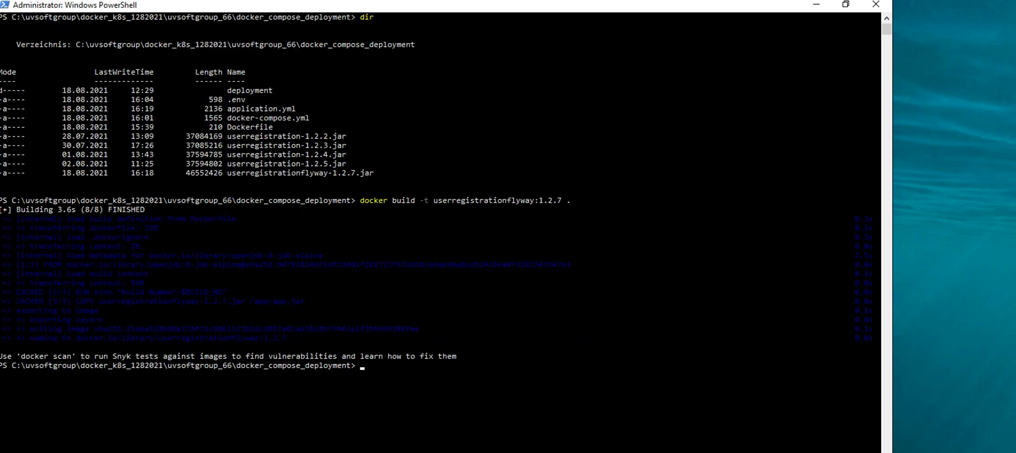
click(379, 436)
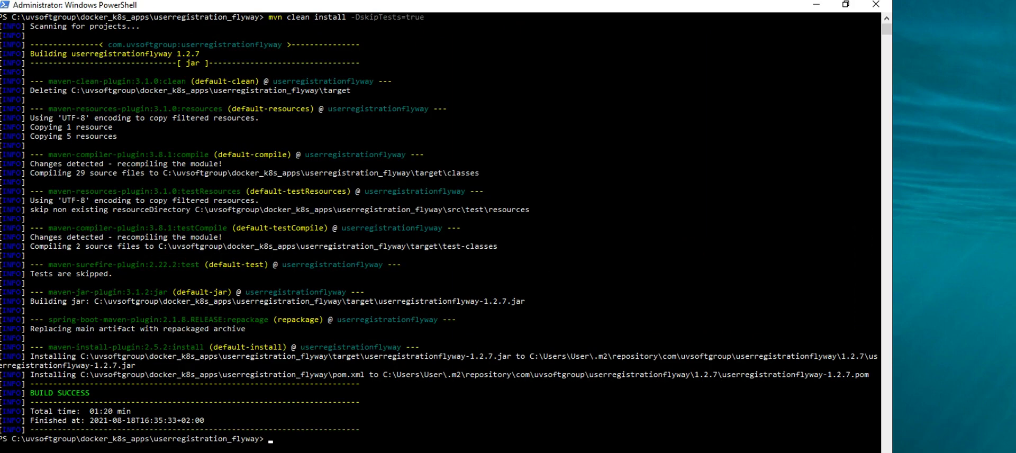
key(alt+Tab)
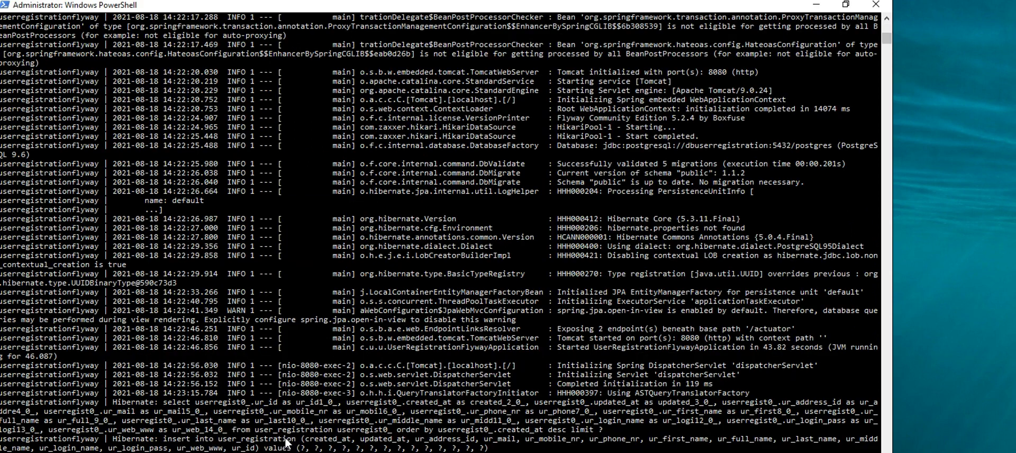
key(ctrl+c)
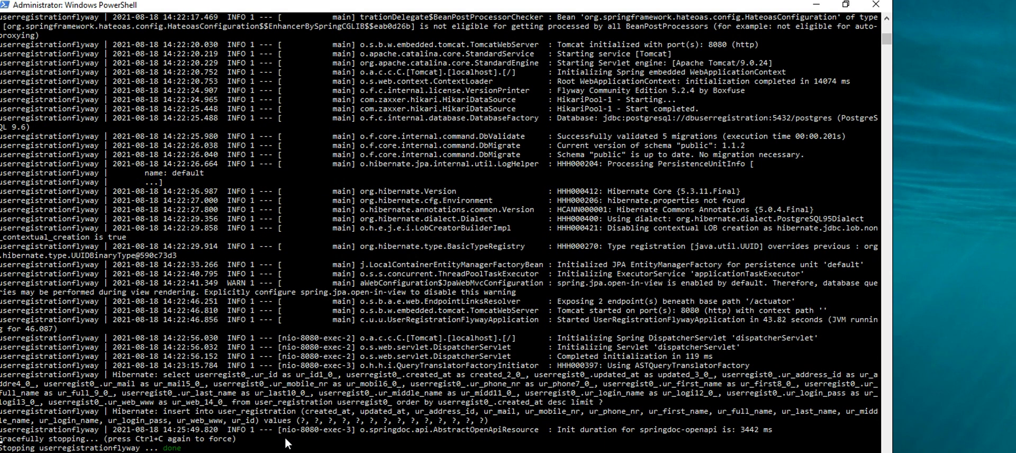
key(ctrl+l)
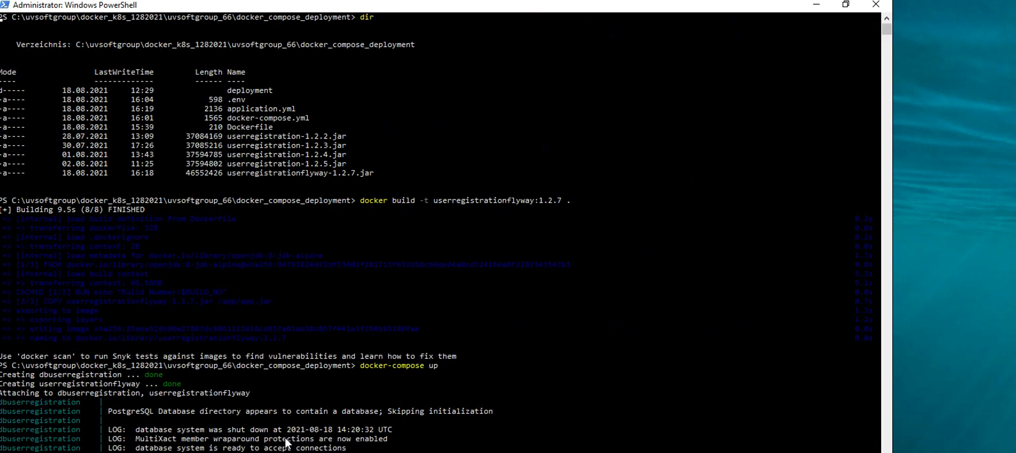
List the running containers with docker ps
text(docker p)
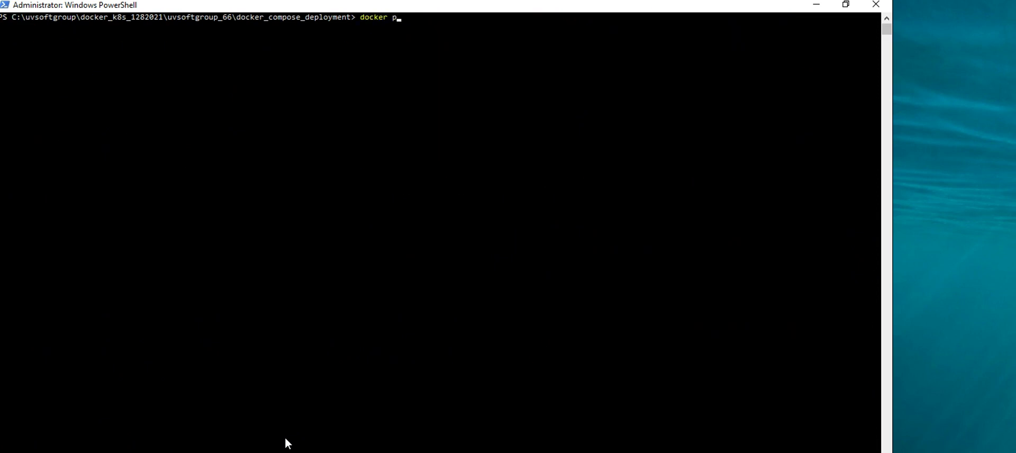
text(s)
key(Return)
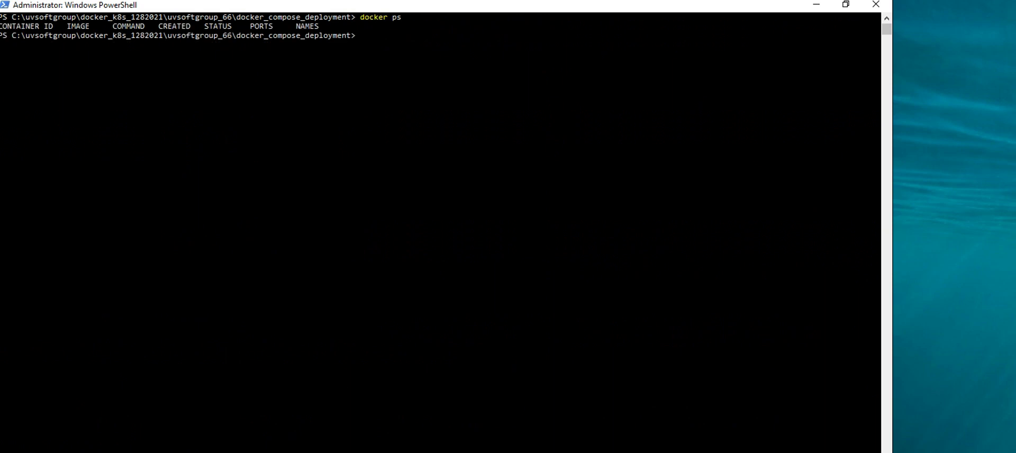
Remove the userregistrationflyway and dbuserregistration containers of docker_compose_deployment in Docker Desktop, and open the local images list
key(alt+Tab)
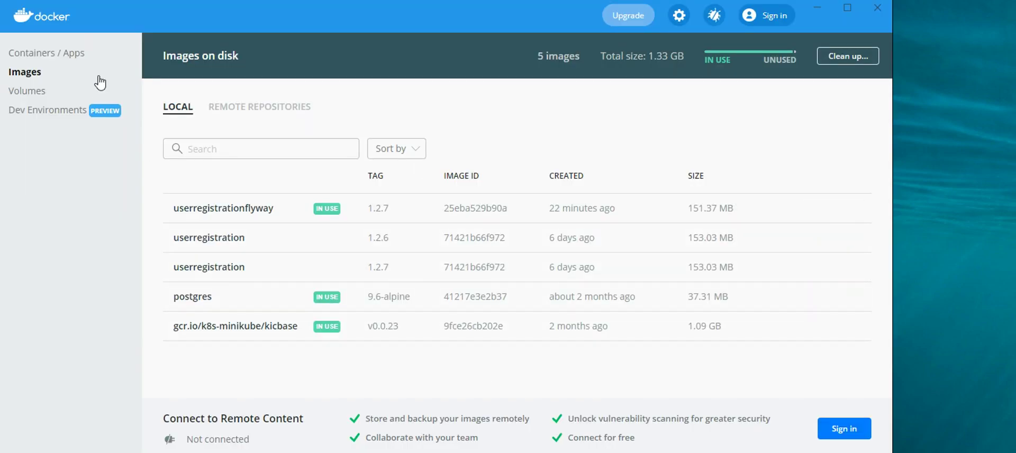
click(100, 61)
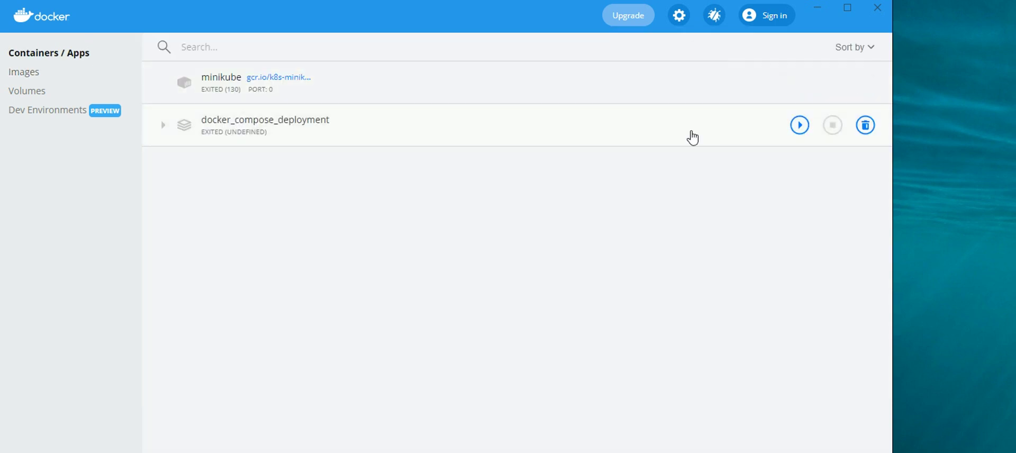
click(163, 126)
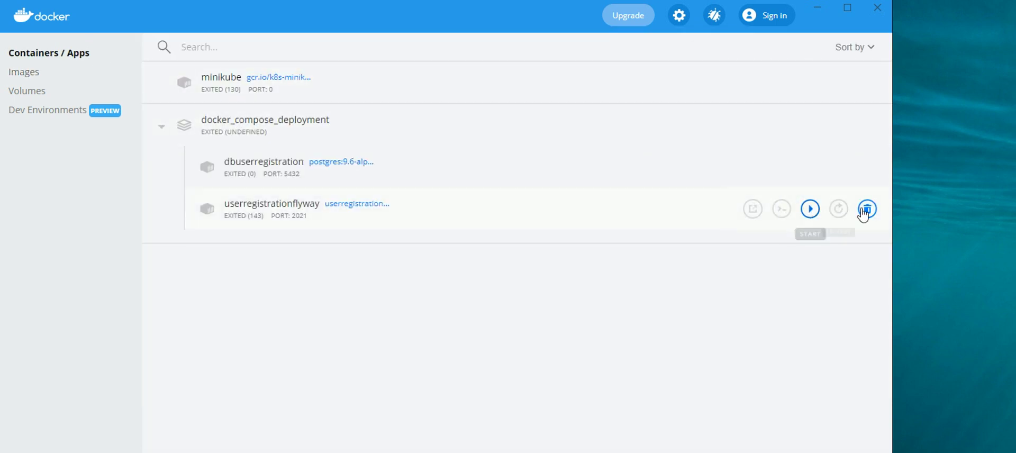
click(869, 212)
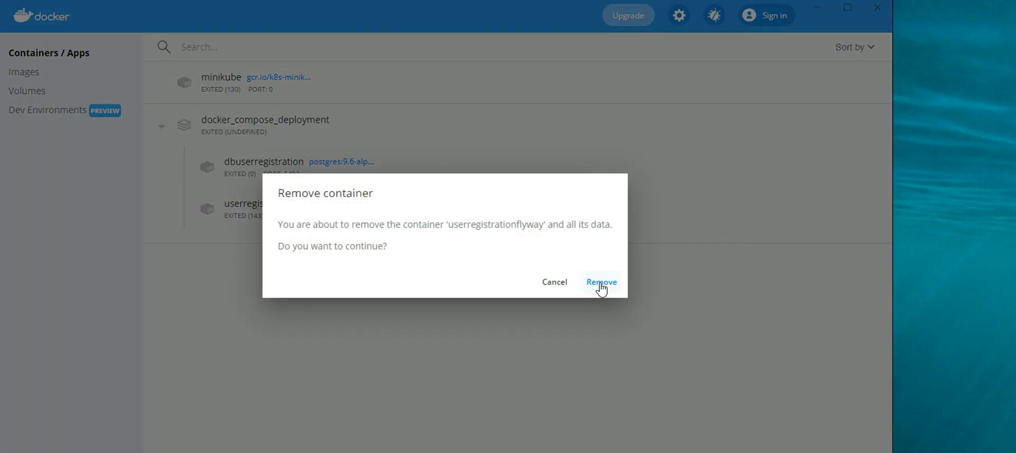
click(600, 283)
click(868, 167)
click(595, 284)
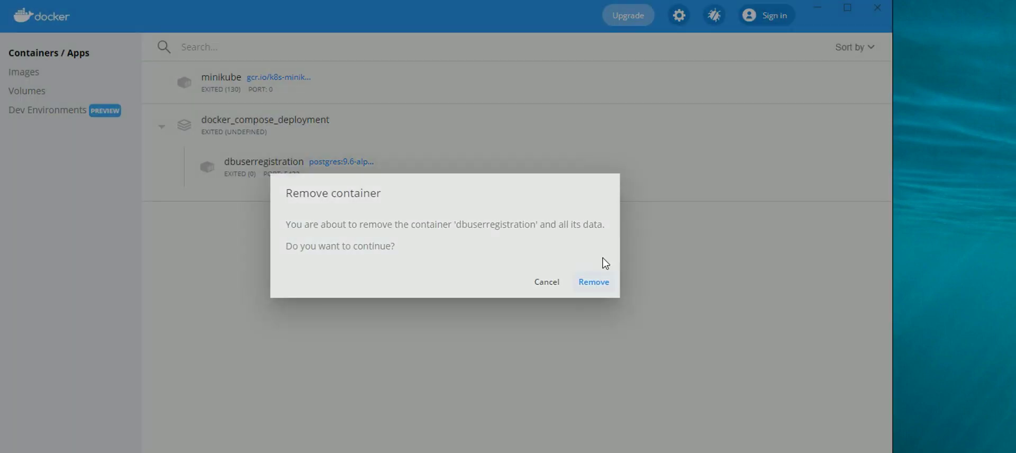
click(24, 71)
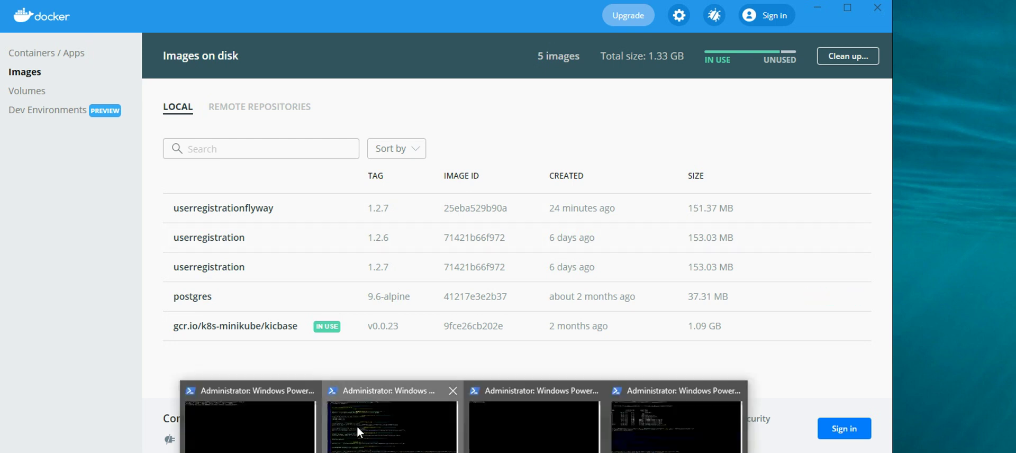
Run docker-compose up again in the PowerShell window located at the docker_compose_deployment folder
click(393, 418)
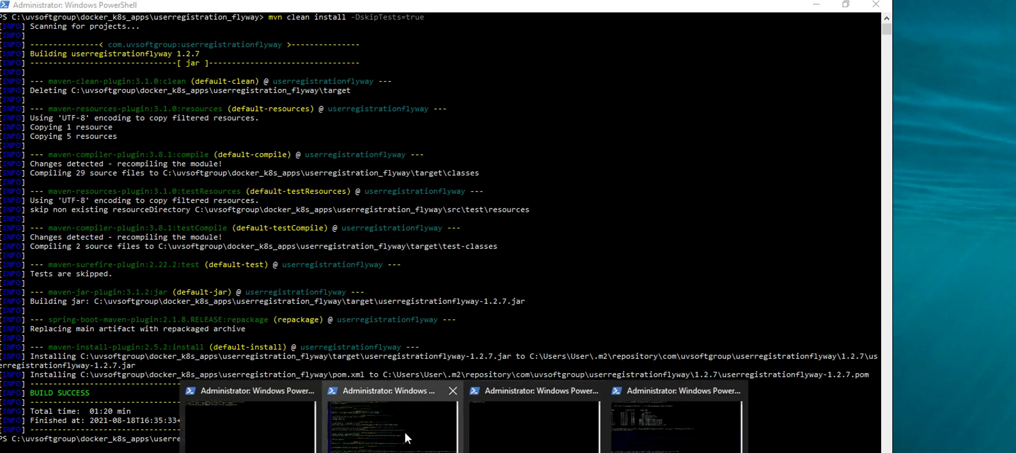
click(516, 422)
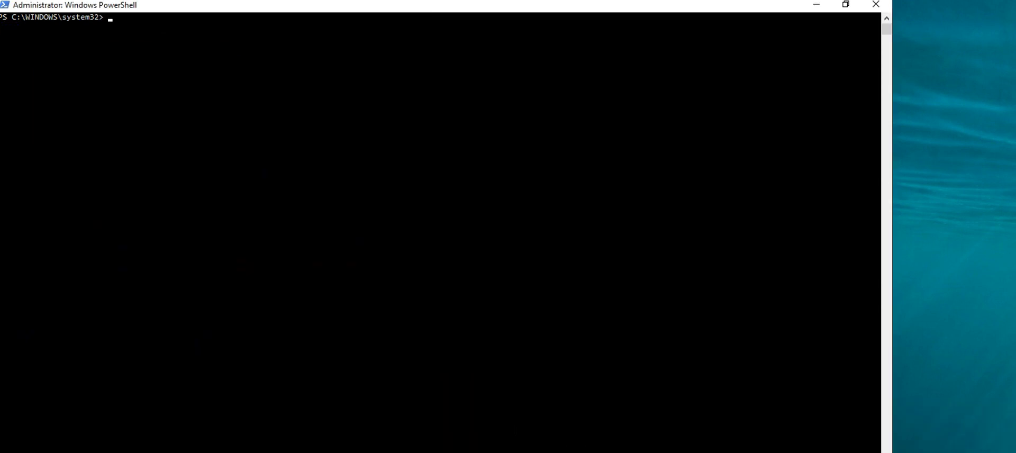
click(632, 431)
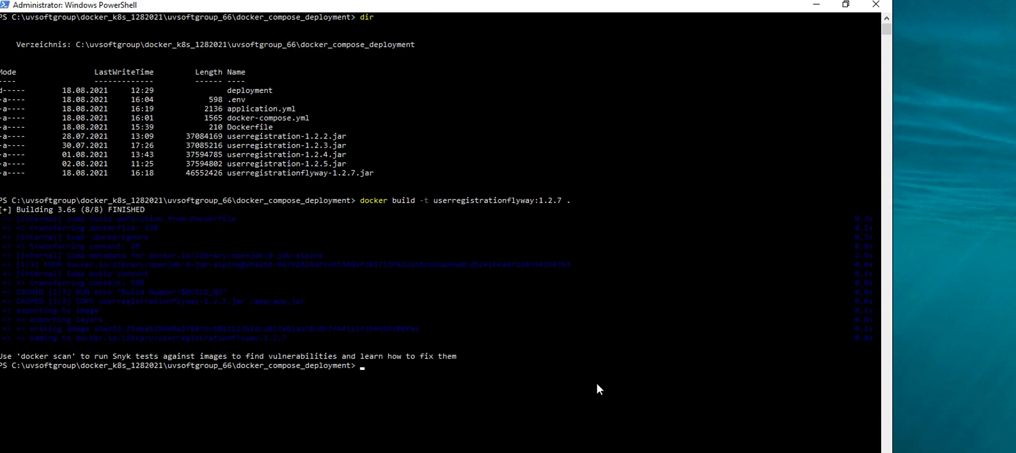
key(Up)
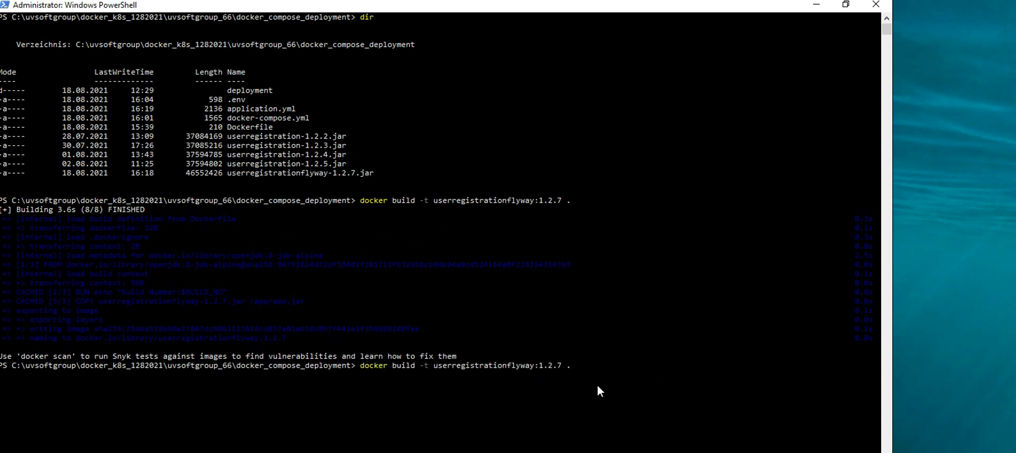
key(Up)
key(Up)
key(Up)
key(Up)
key(Up)
key(Up)
key(Up)
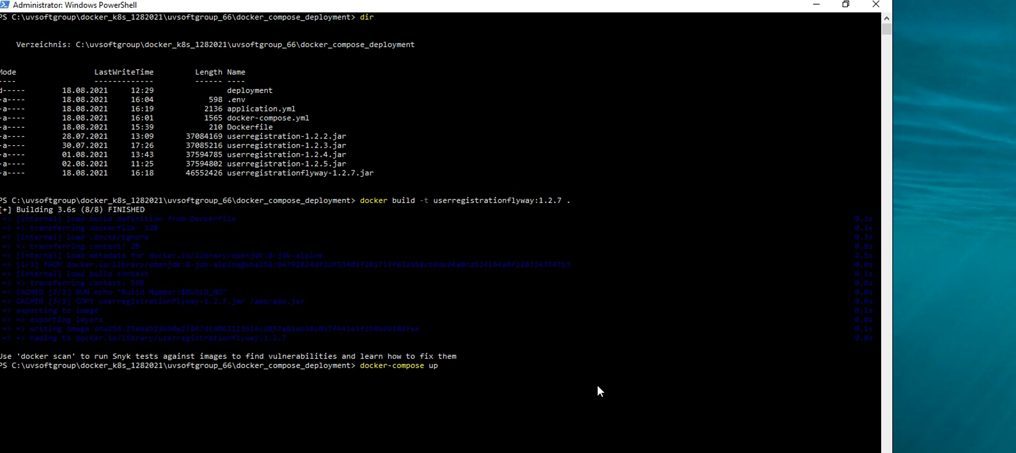
scroll(578, 332, down, 3)
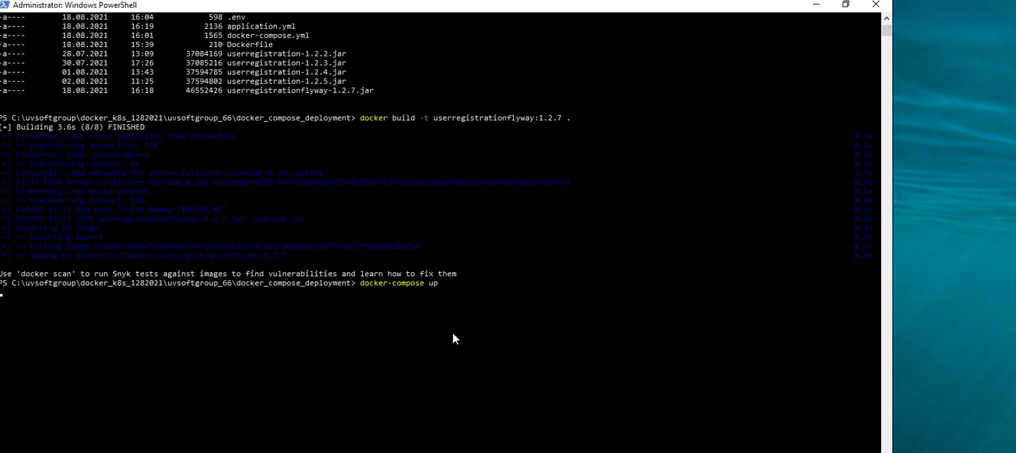
key(Return)
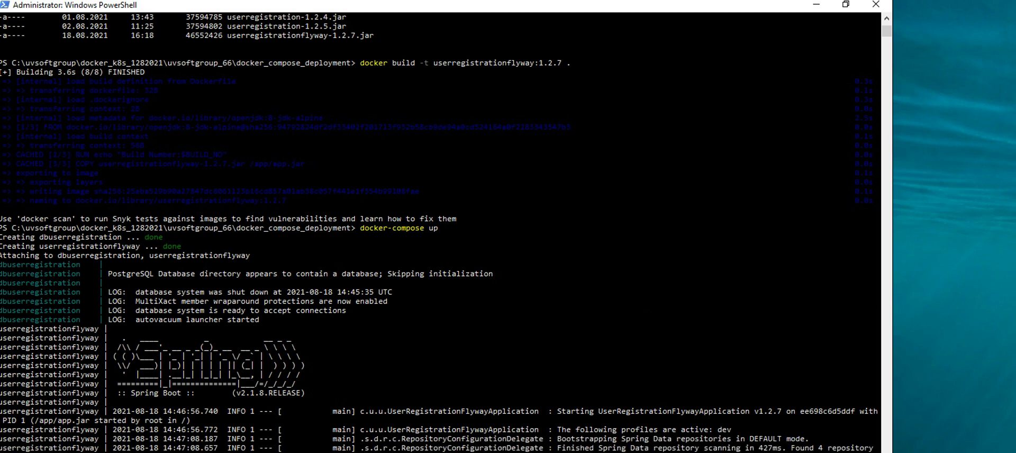
Switch to Notepad++ and check the docker-compose.yml services and the SPRING_PROFILES_ACTIVE setting in the .env file
key(alt+Tab)
scroll(190, 143, up, 3)
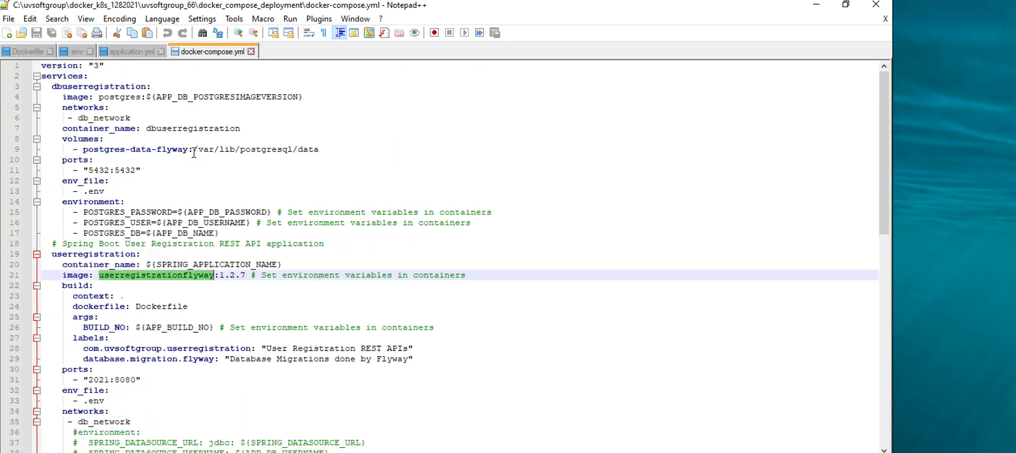
click(76, 52)
click(173, 223)
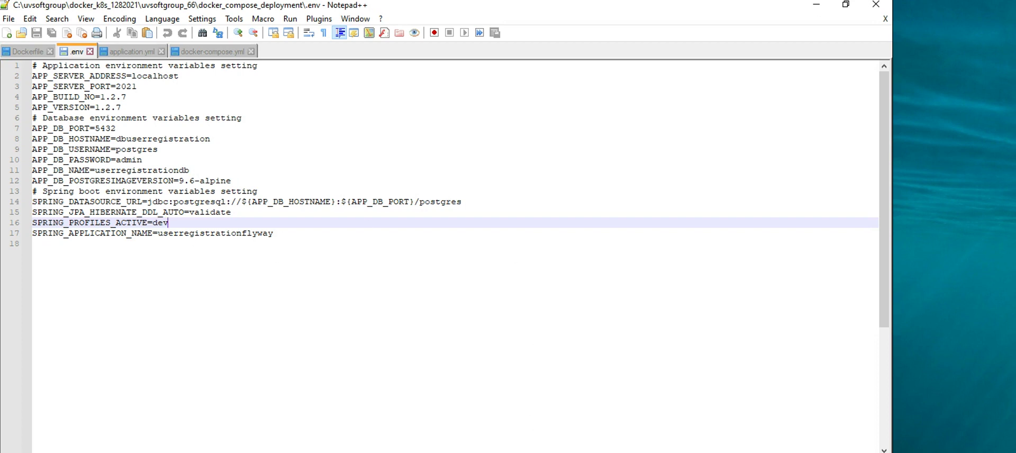
Switch to Docker Desktop and inspect the images in use and the containers of docker_compose_deployment
click(413, 416)
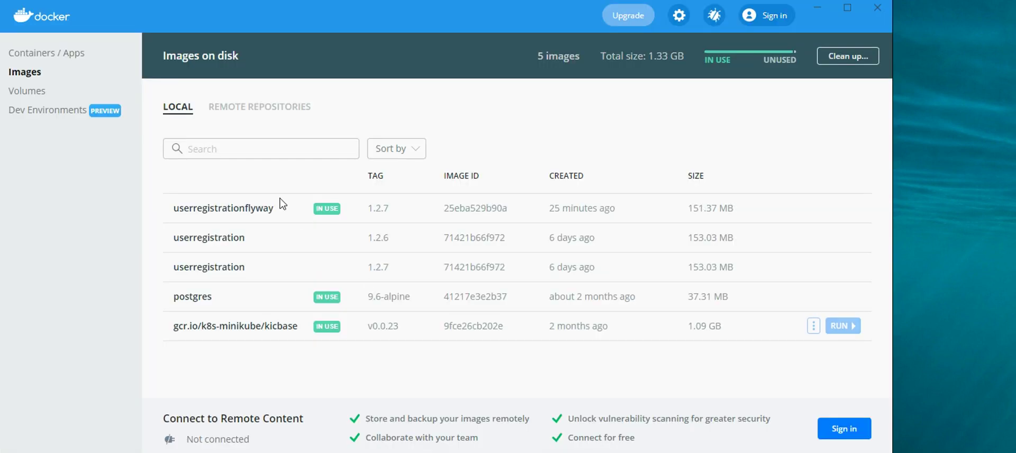
click(44, 56)
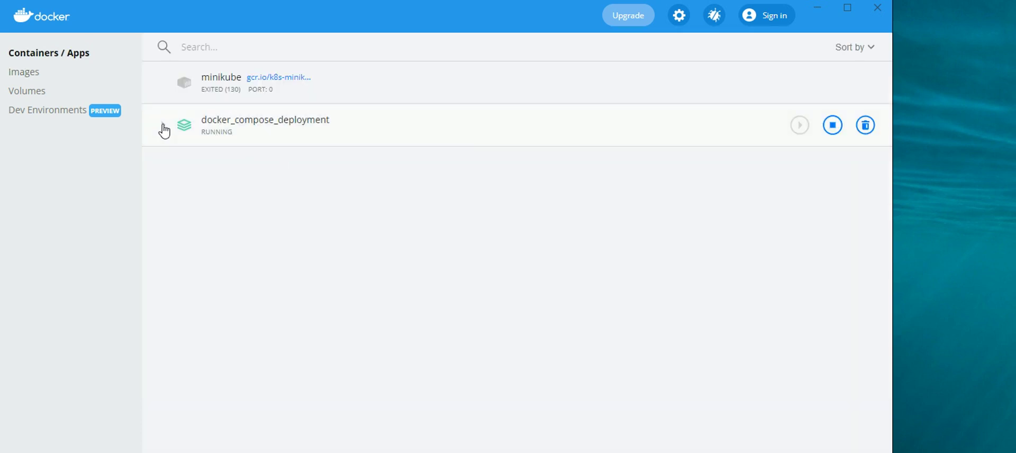
click(162, 129)
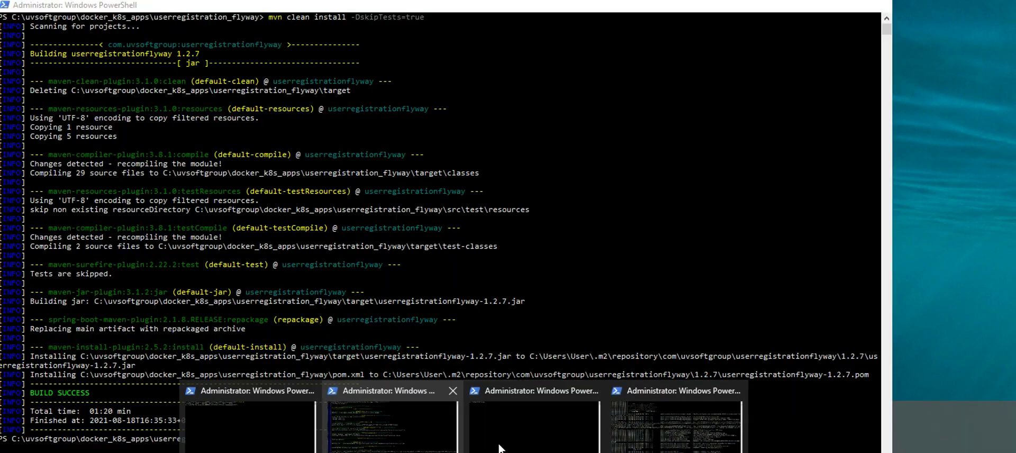
In the empty PowerShell window at C:\WINDOWS\system32, list the Docker images and running containers with docker images and docker ps
mouse_move(495, 446)
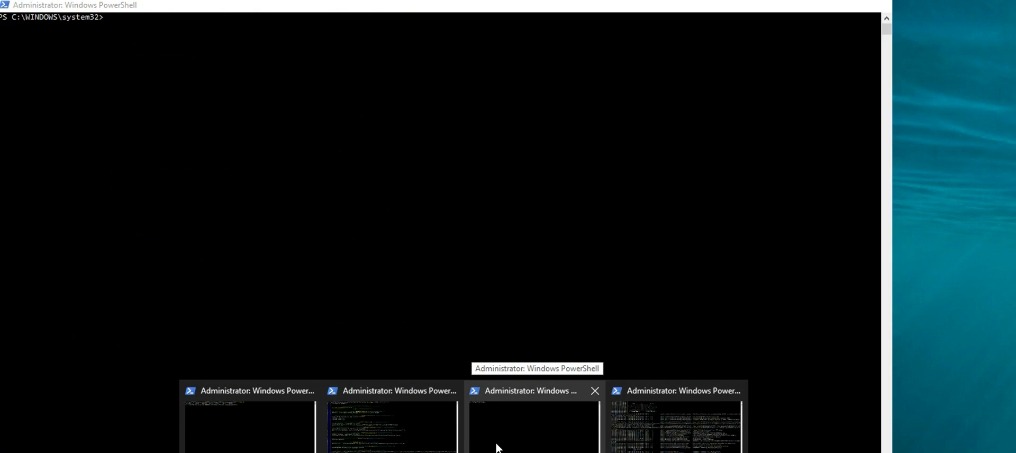
click(504, 429)
text(docker)
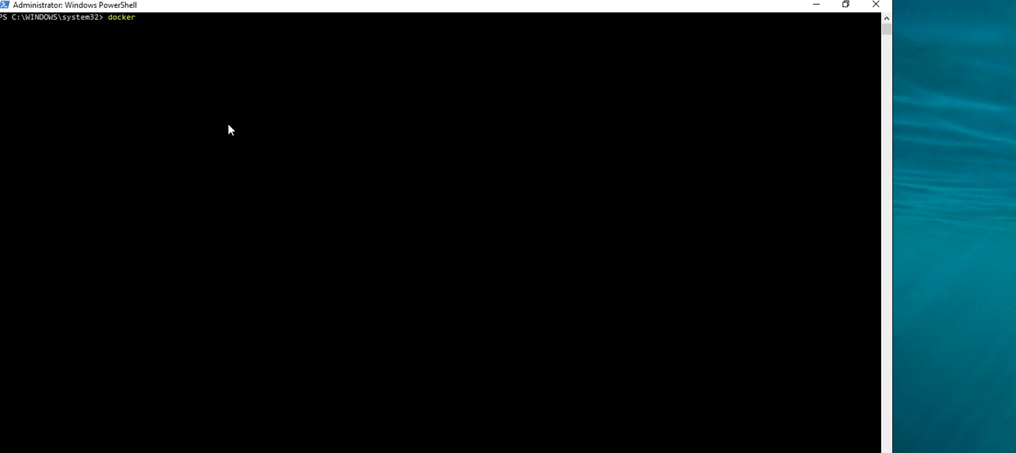
text( images)
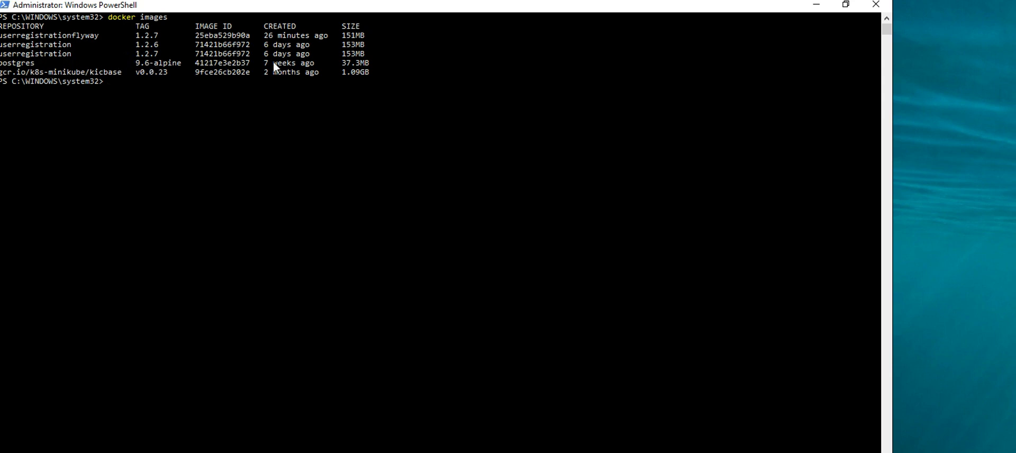
text(docker ps)
key(Return)
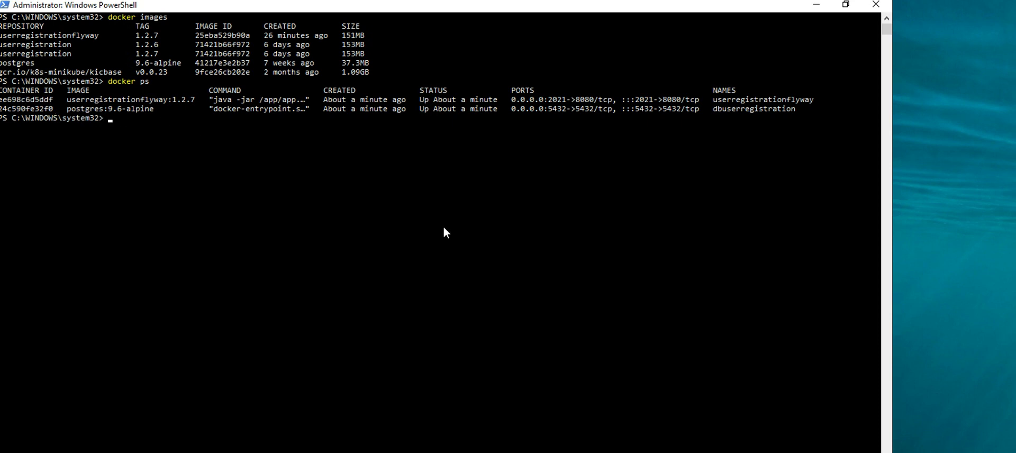
Start a psql session as user postgres in the dbuserregistration container, using docker exec -it with its container ID
text(docker exec -it)
click(51, 109)
drag(51, 109, 1, 110)
key(ctrl+c)
key(Return)
key(ctrl+v)
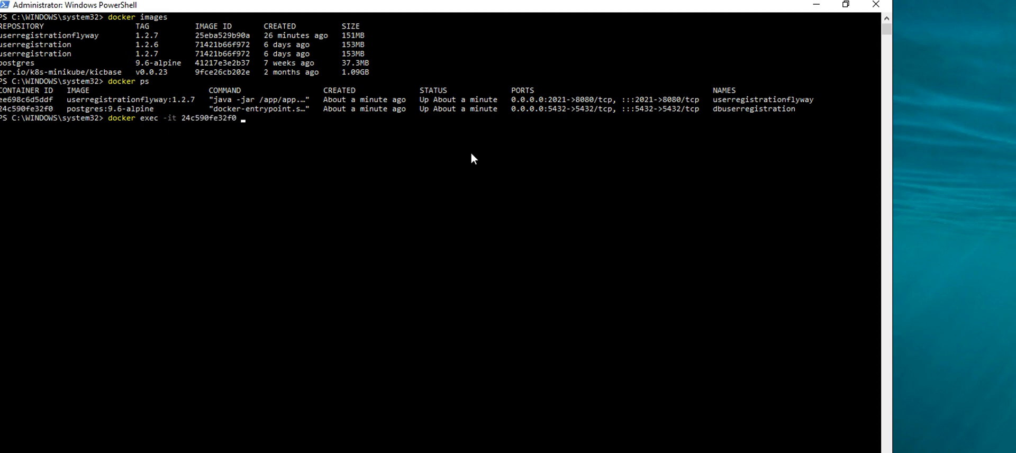
text(-)
key(BackSpace)
text(pswl)
key(BackSpace)
key(BackSpace)
text(sql -U ps)
key(BackSpace)
text(ostgres)
key(Return)
List the database relations in psql with \d+
text(\)
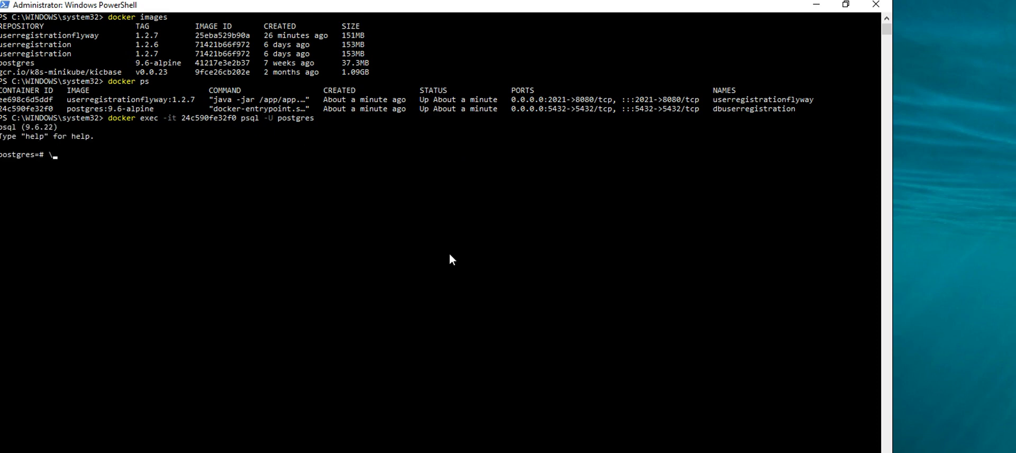
text(d+)
key(Return)
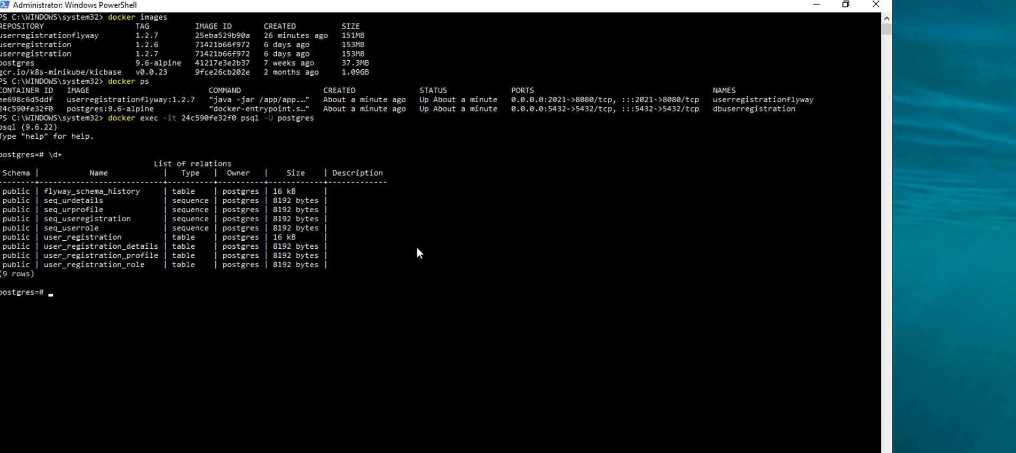
Query all rows of the flyway_schema_history table
text(sle)
key(BackSpace)
key(BackSpace)
text(elect * from)
drag(140, 192, 44, 193)
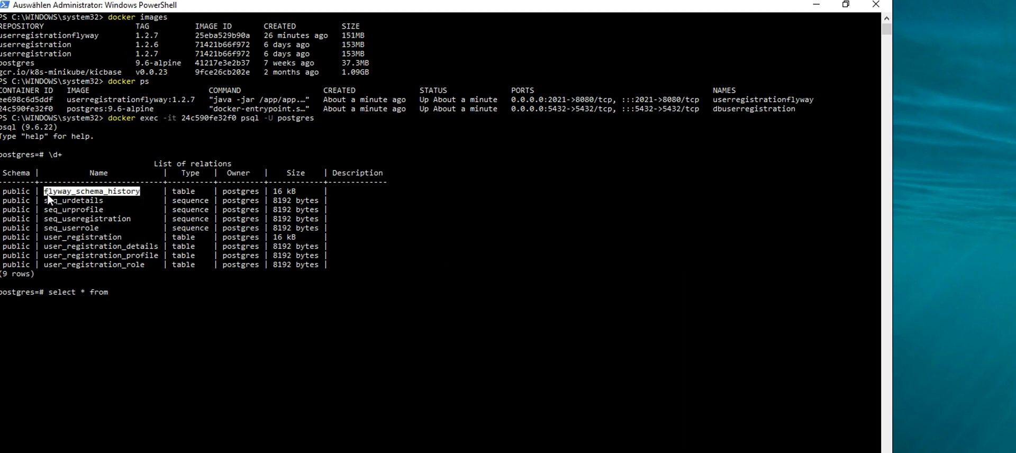
right_click(44, 192)
right_click(137, 302)
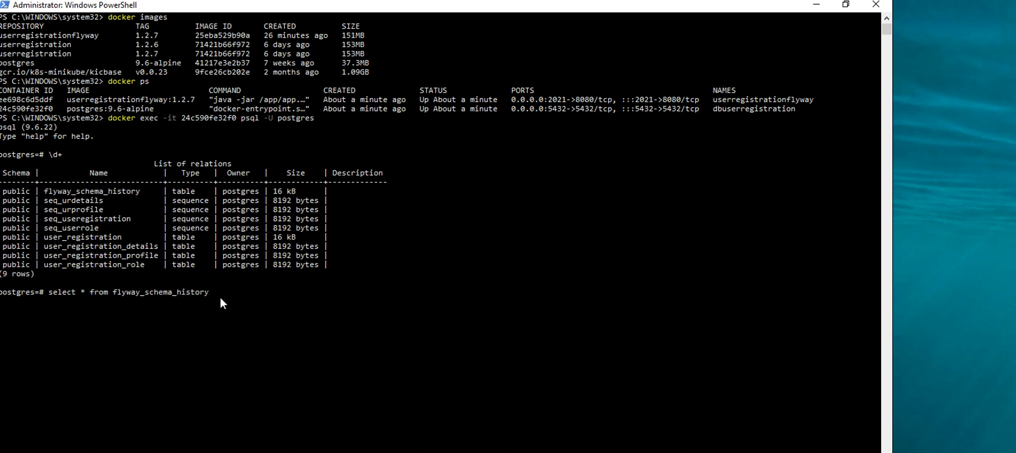
text(;)
key(Return)
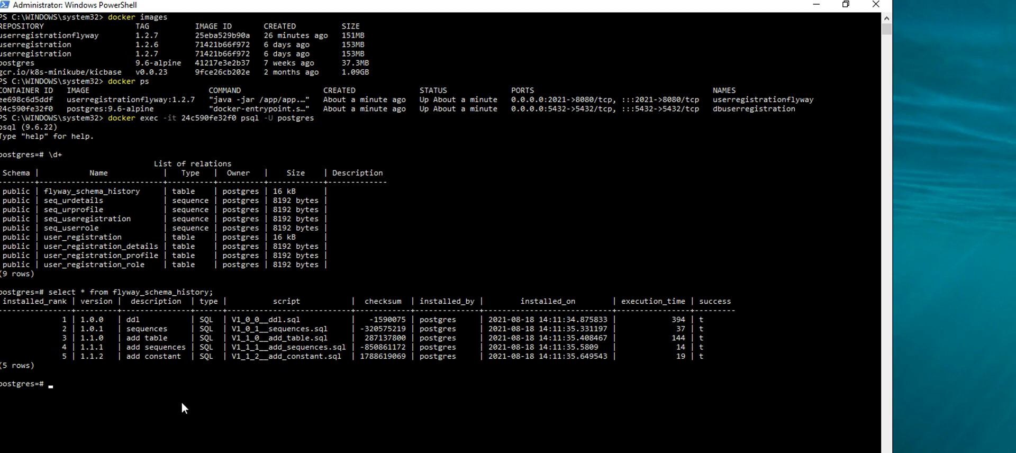
Query all rows of the user_registration table by reusing the previous select statement
key(Up)
key(BackSpace)
key(BackSpace)
key(BackSpace)
key(BackSpace)
key(BackSpace)
key(BackSpace)
key(BackSpace)
key(BackSpace)
key(BackSpace)
key(BackSpace)
key(BackSpace)
key(BackSpace)
key(BackSpace)
key(BackSpace)
key(BackSpace)
key(BackSpace)
key(BackSpace)
key(BackSpace)
key(BackSpace)
key(BackSpace)
key(BackSpace)
drag(122, 238, 43, 239)
right_click(47, 245)
right_click(119, 374)
text(;)
key(Return)
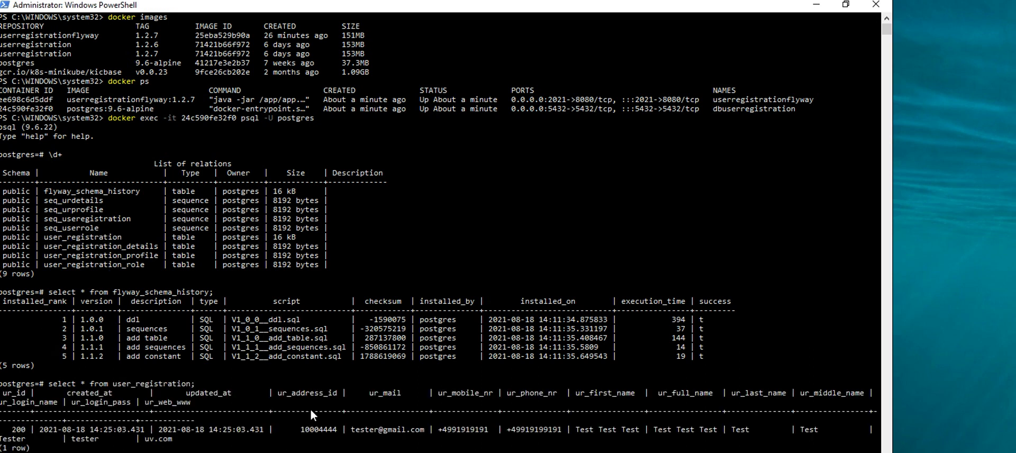
scroll(183, 419, down, 2)
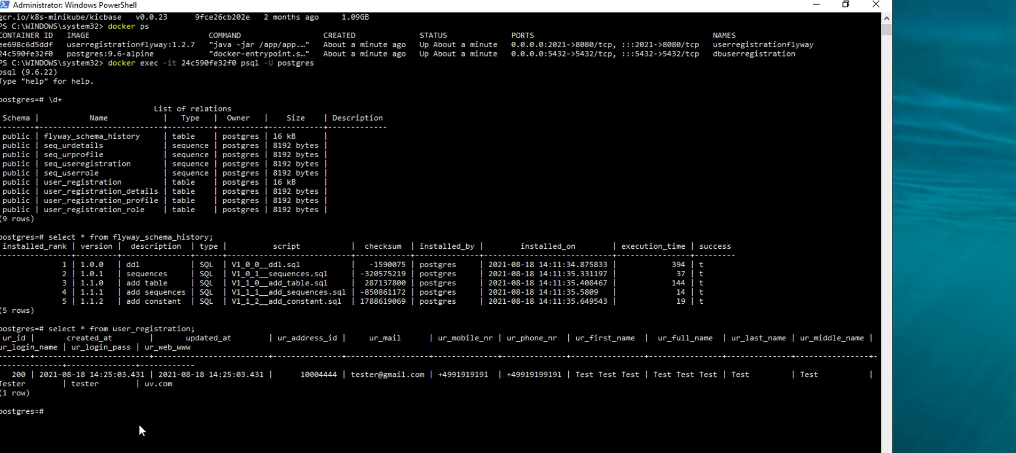
Query all rows of the user_registration_role table
scroll(138, 421, up, 2)
scroll(140, 430, down, 2)
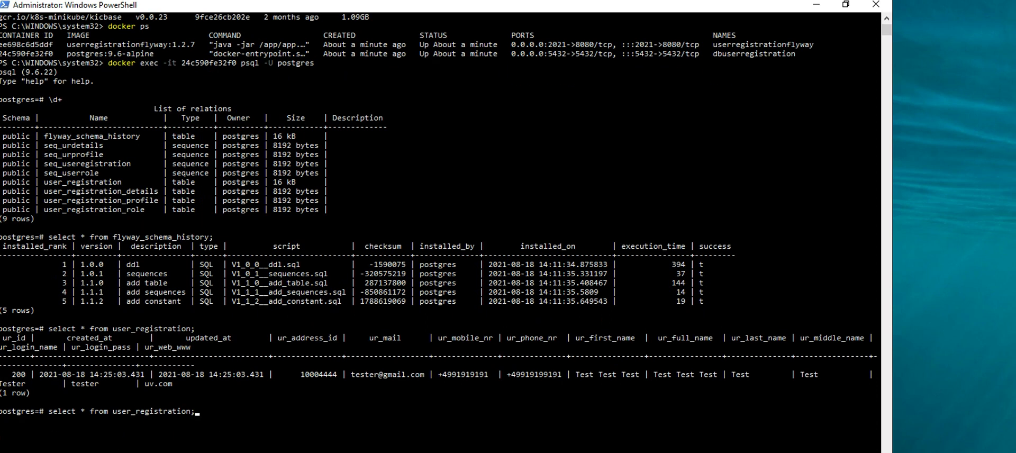
scroll(140, 430, up, 2)
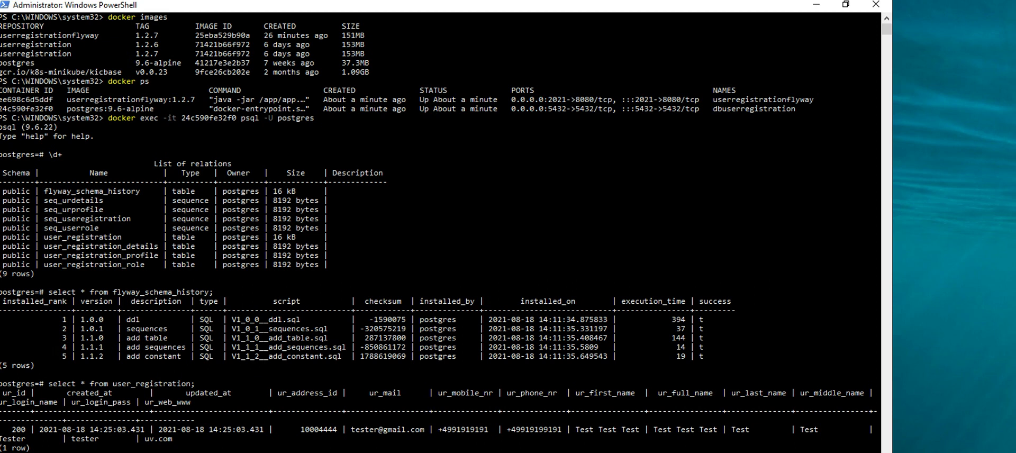
scroll(474, 285, down, 2)
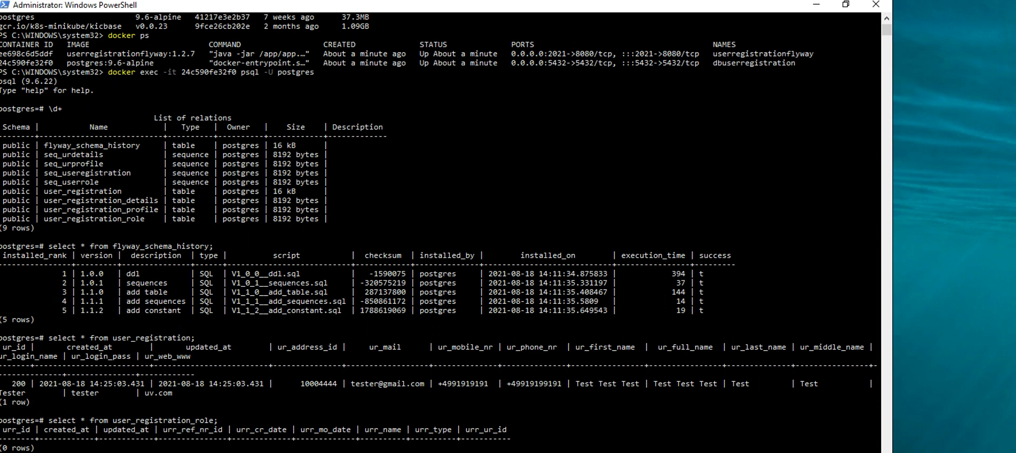
Switch to Postman, open the {{k8s_actuator}}/actuator request and check the variables of the dev_userregistration environment
click(562, 418)
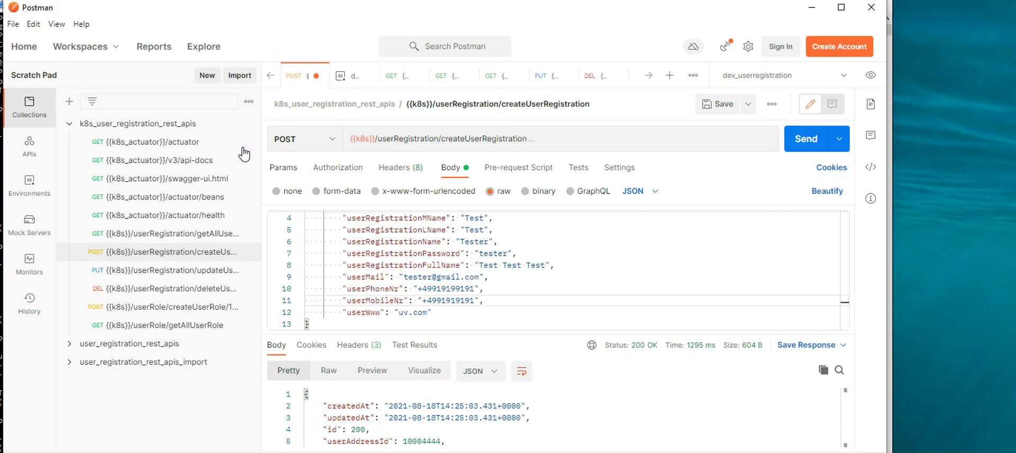
click(176, 147)
mouse_move(377, 141)
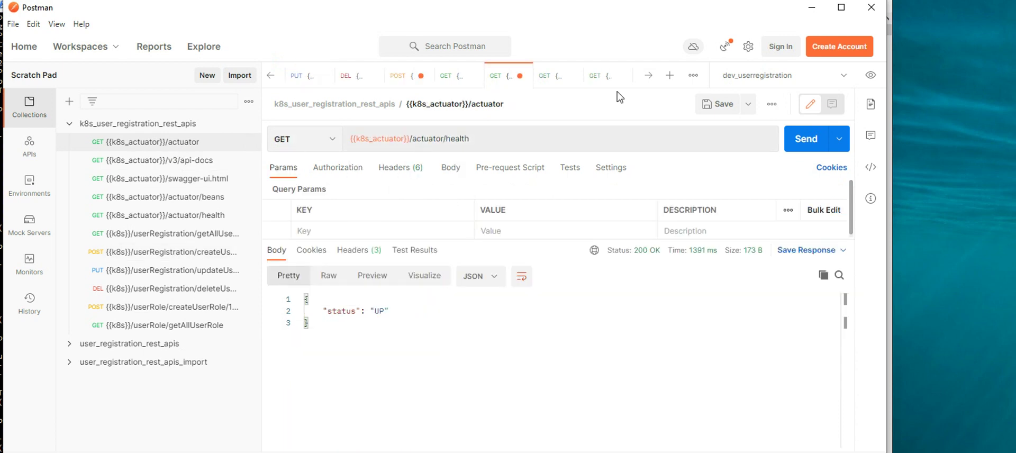
click(870, 75)
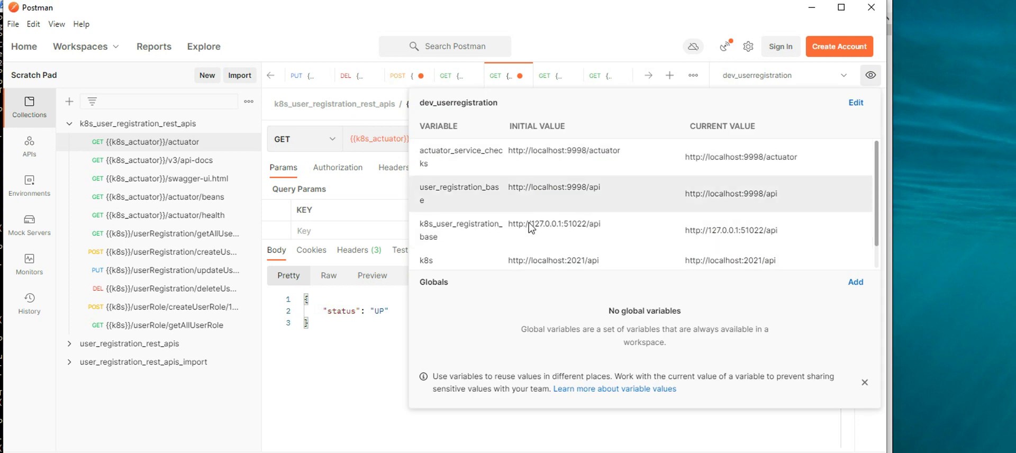
scroll(609, 243, down, 1)
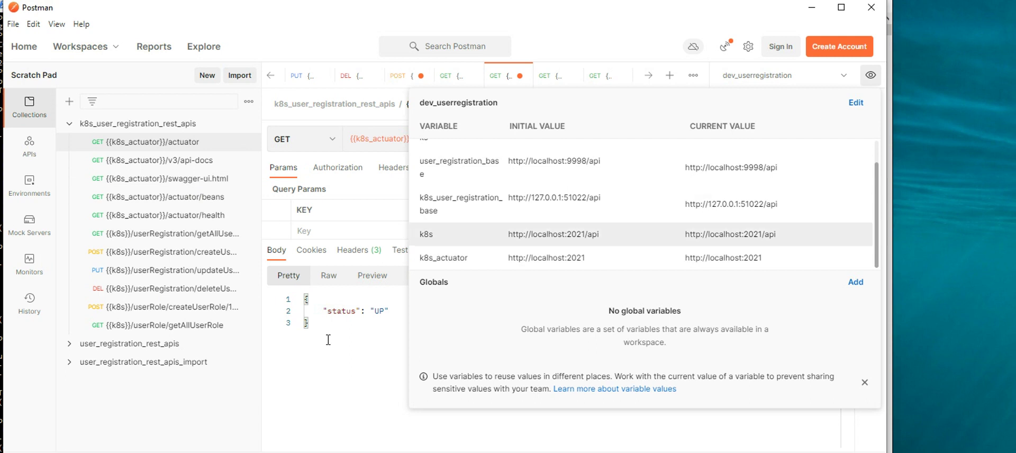
click(295, 391)
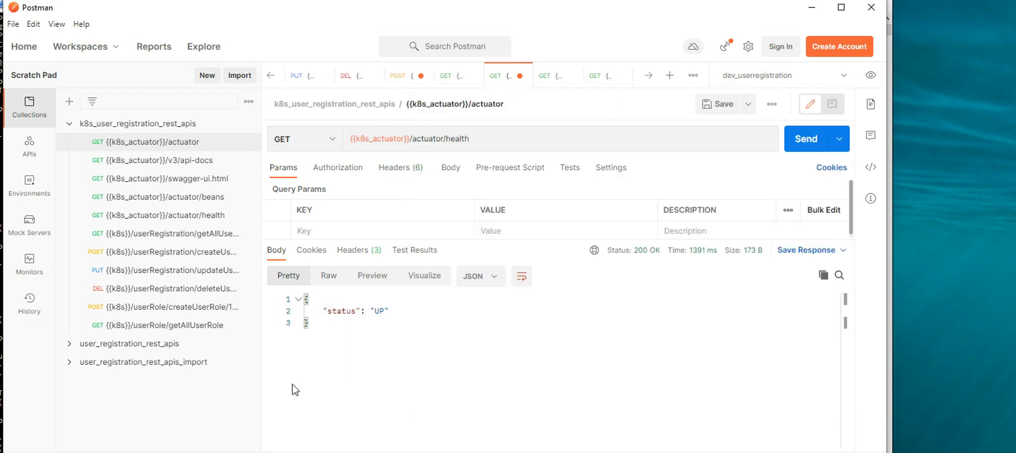
Send the GET {{k8s_actuator}}/v3/api-docs request in Postman and switch to the Swagger UI page in the browser
click(186, 161)
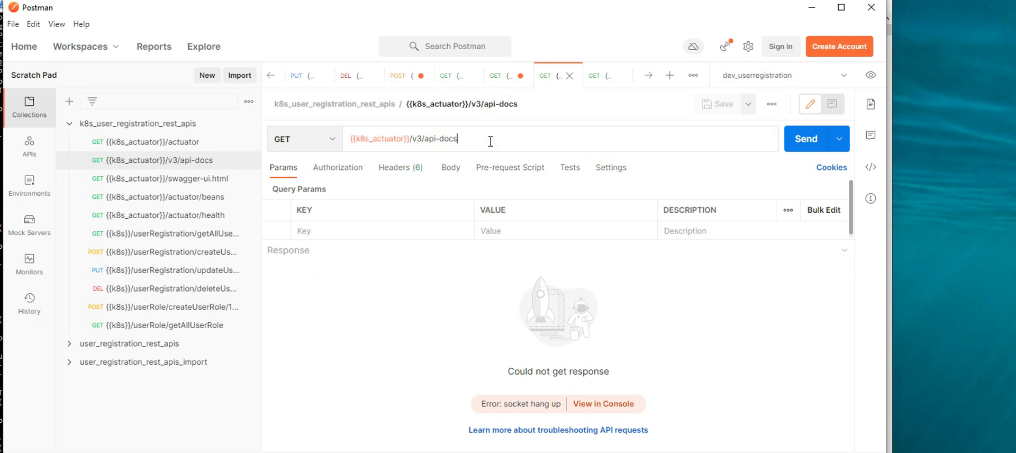
click(808, 139)
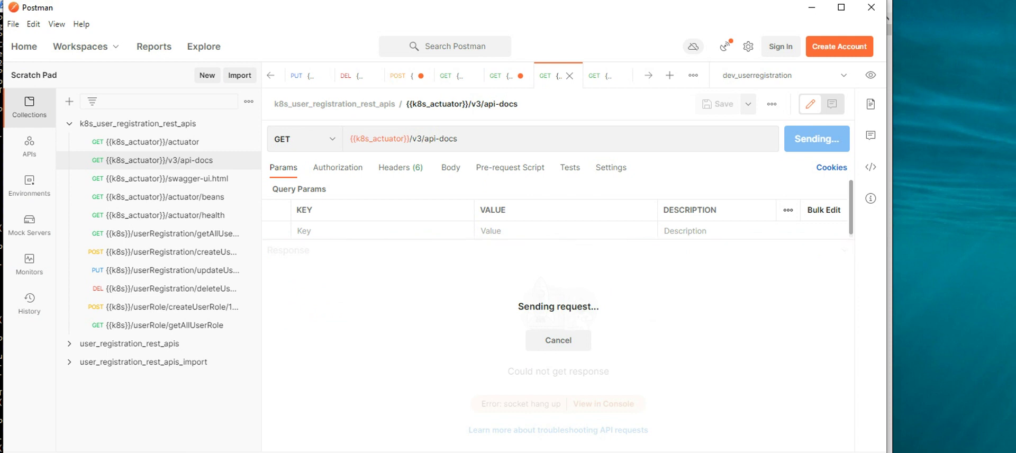
click(524, 415)
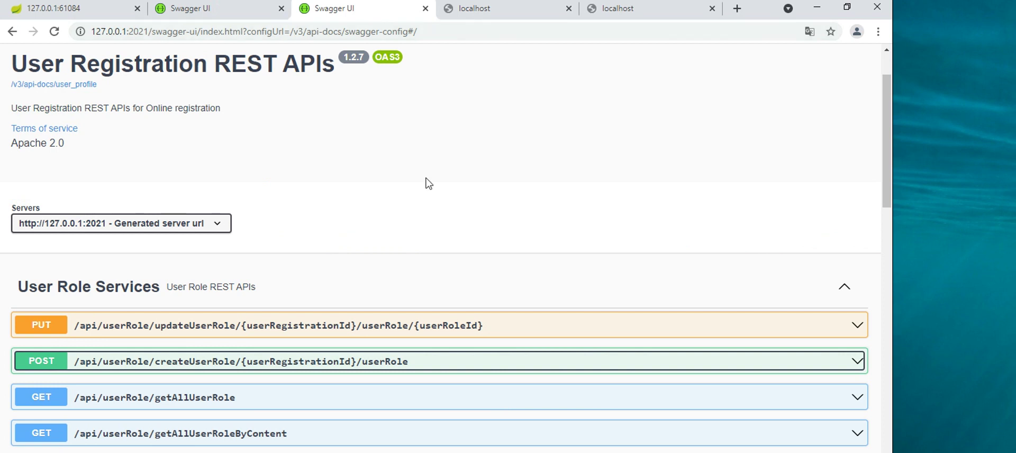
Review the User Role Services and User Registration Services endpoints in the Swagger UI served on port 2021
scroll(450, 191, down, 2)
scroll(318, 212, up, 3)
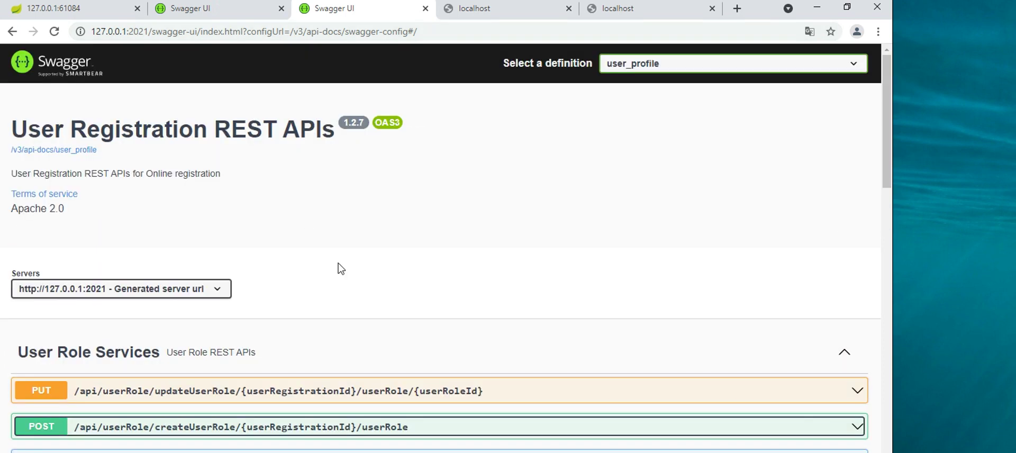
scroll(408, 242, down, 3)
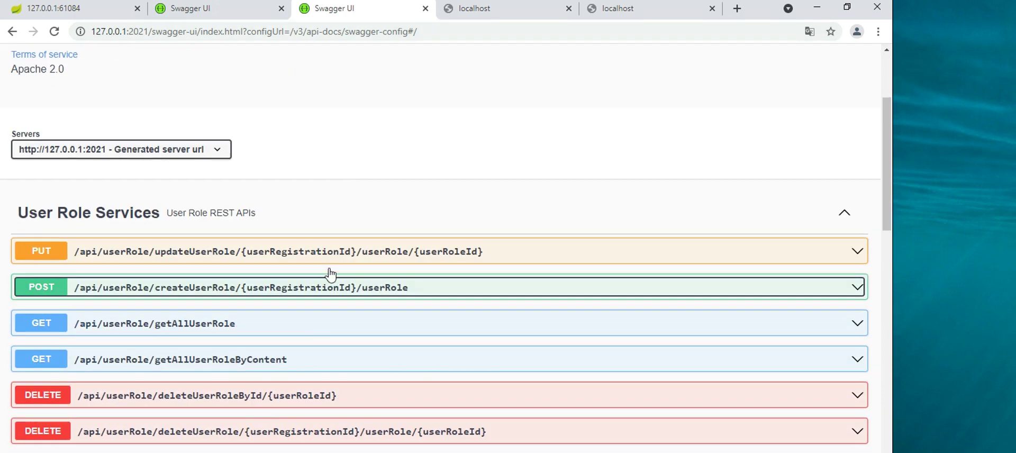
scroll(330, 274, down, 2)
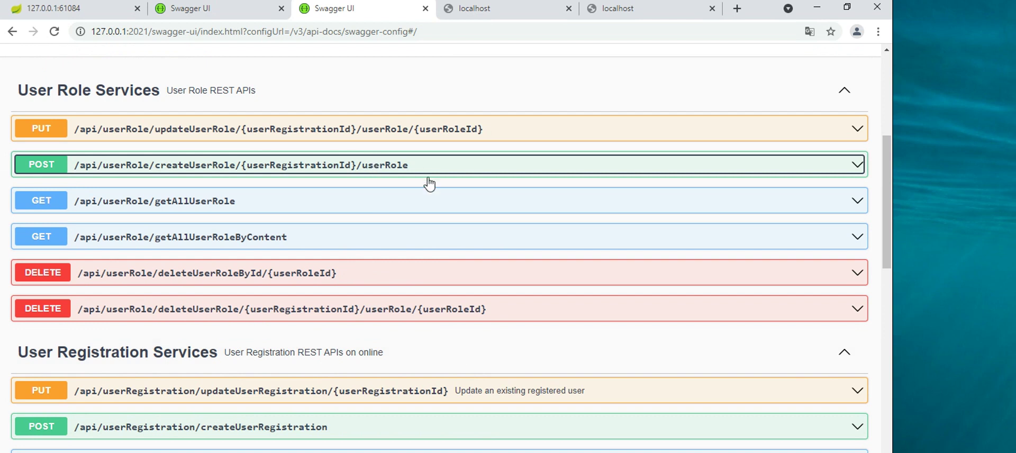
Compare with the Swagger UI on port 61084, collapsing its createUserRole operation, and return to the header of the port 2021 page
click(209, 3)
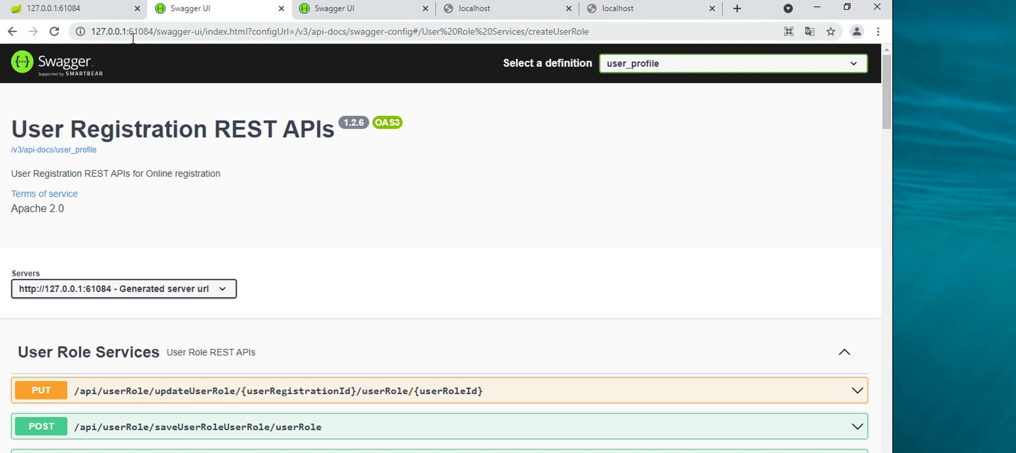
scroll(501, 228, down, 3)
scroll(502, 229, up, 4)
scroll(301, 290, down, 4)
click(41, 272)
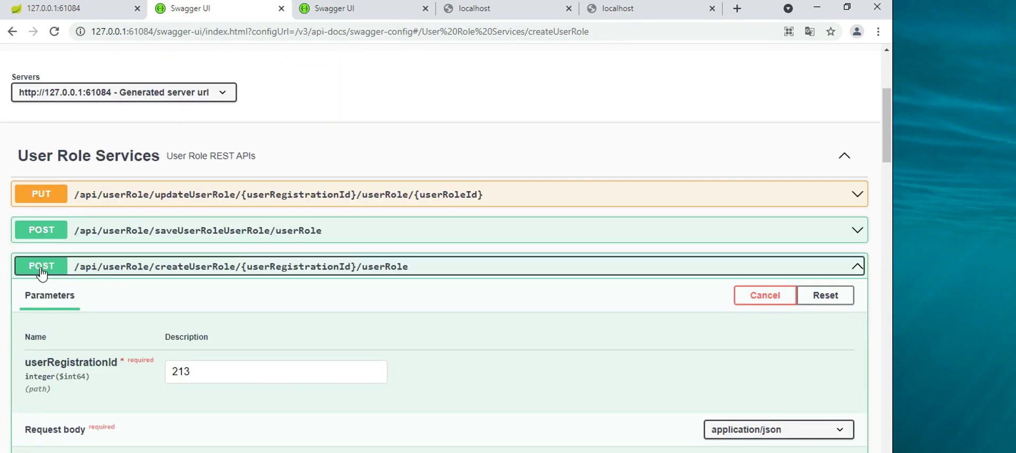
scroll(490, 161, down, 3)
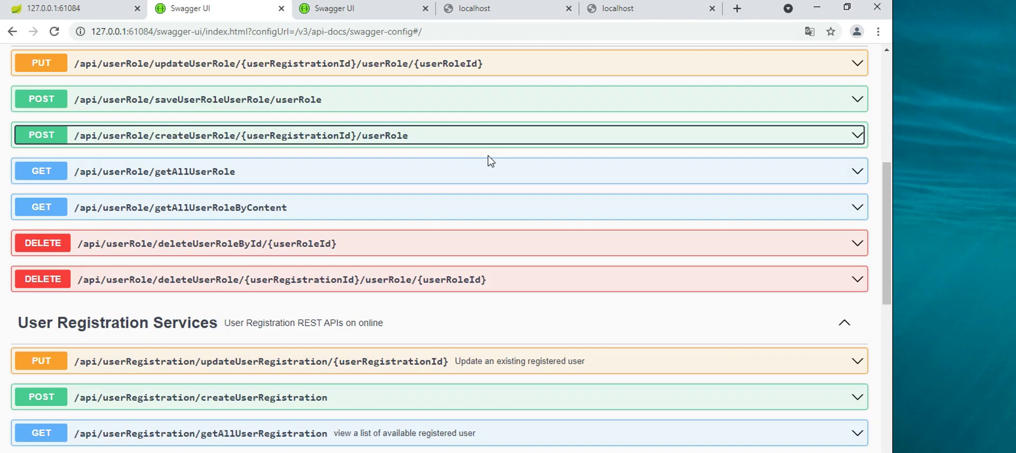
scroll(492, 161, up, 5)
scroll(489, 190, up, 2)
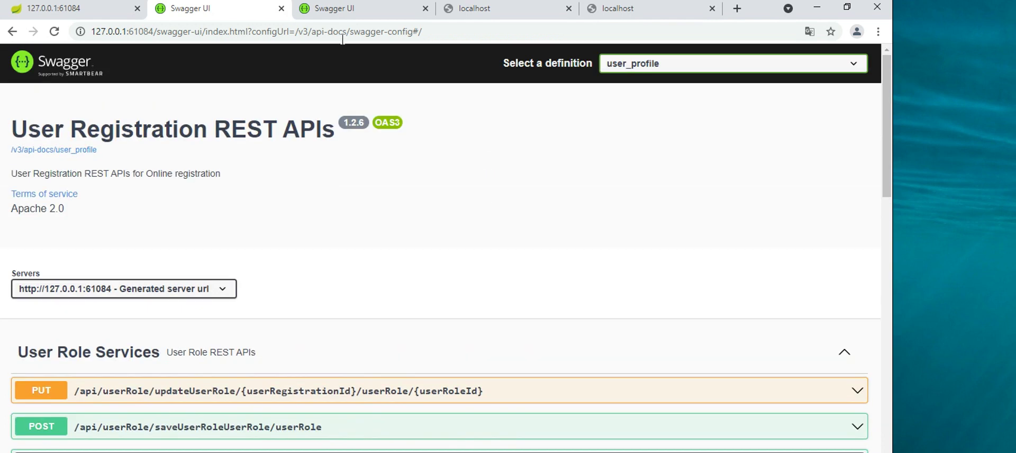
click(341, 9)
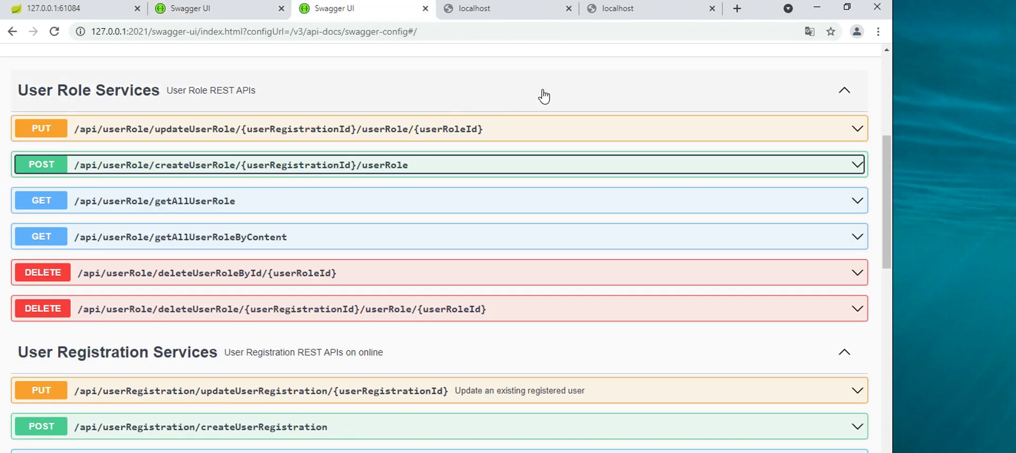
scroll(543, 96, up, 1)
scroll(543, 96, up, 4)
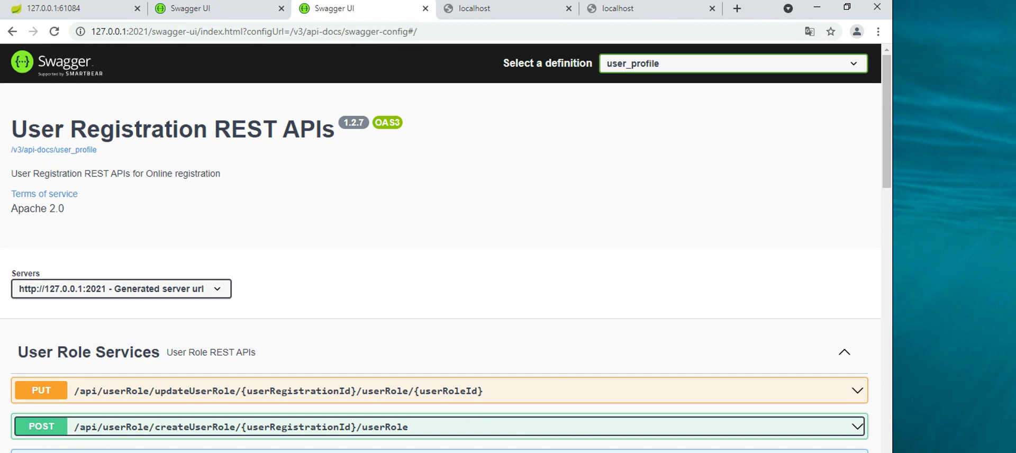
Switch to Postman and examine the {{k8s_actuator}}/v3/api-docs response from the API information down to the updateUserRole path
key(alt+Tab)
scroll(581, 372, down, 1)
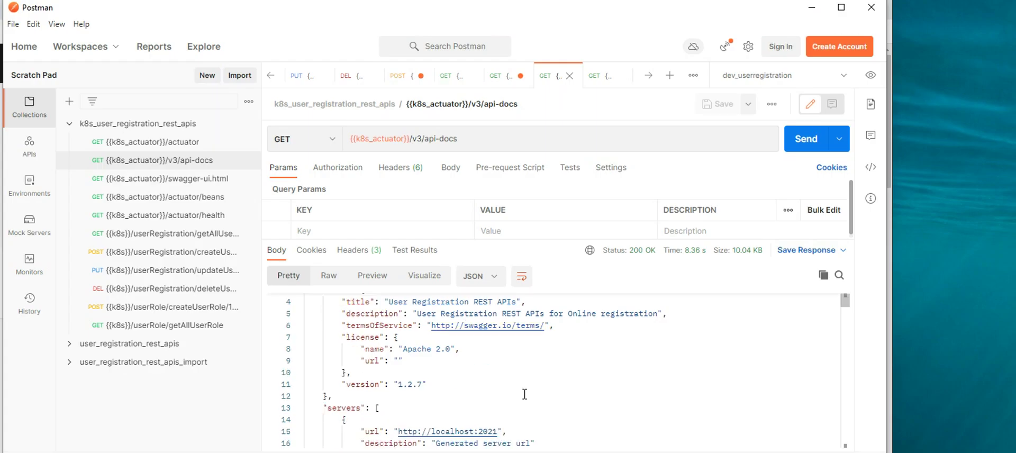
scroll(525, 394, up, 1)
scroll(569, 401, down, 6)
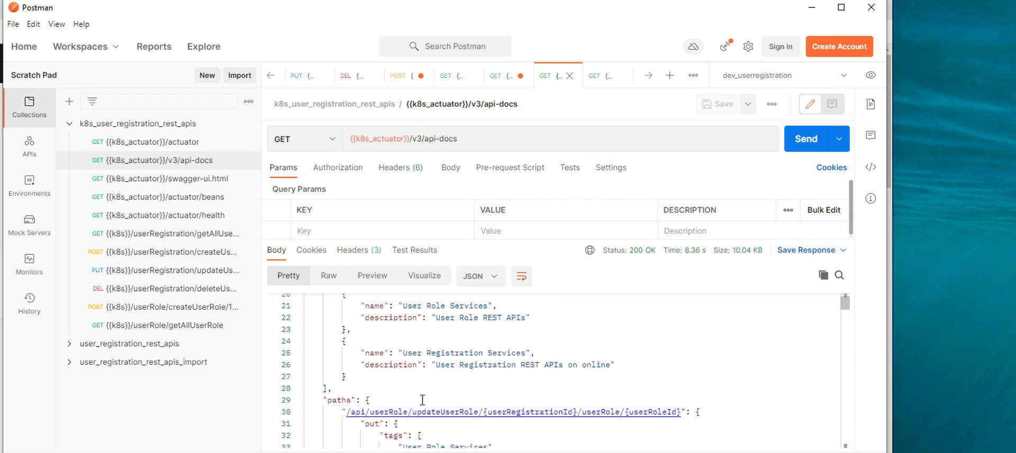
scroll(451, 359, down, 3)
scroll(586, 396, down, 2)
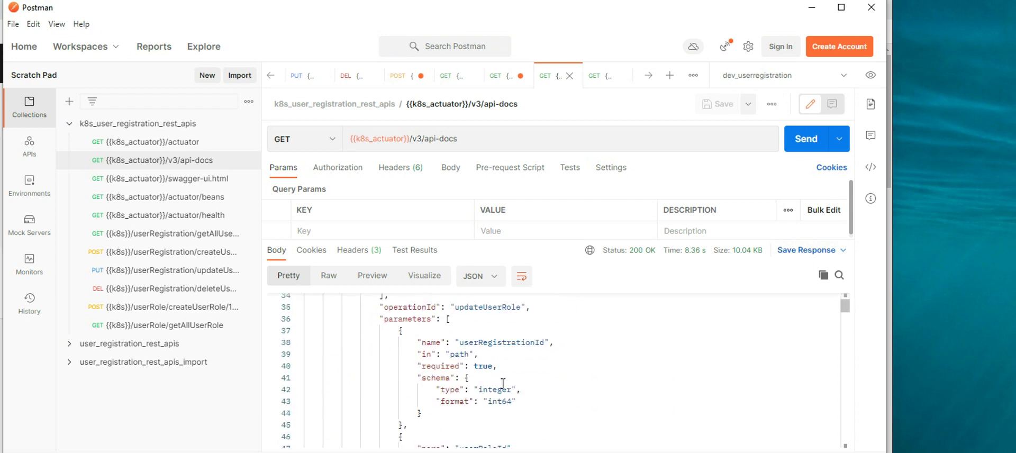
scroll(503, 384, up, 3)
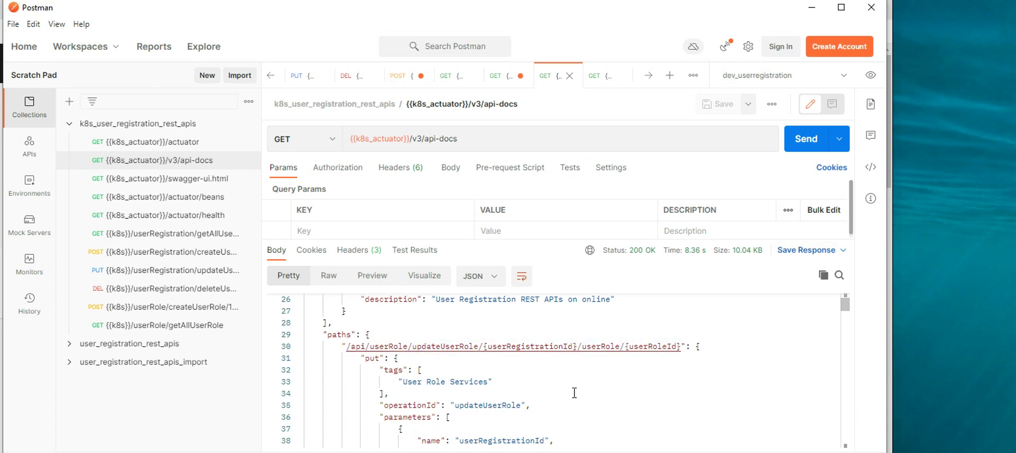
scroll(574, 392, down, 1)
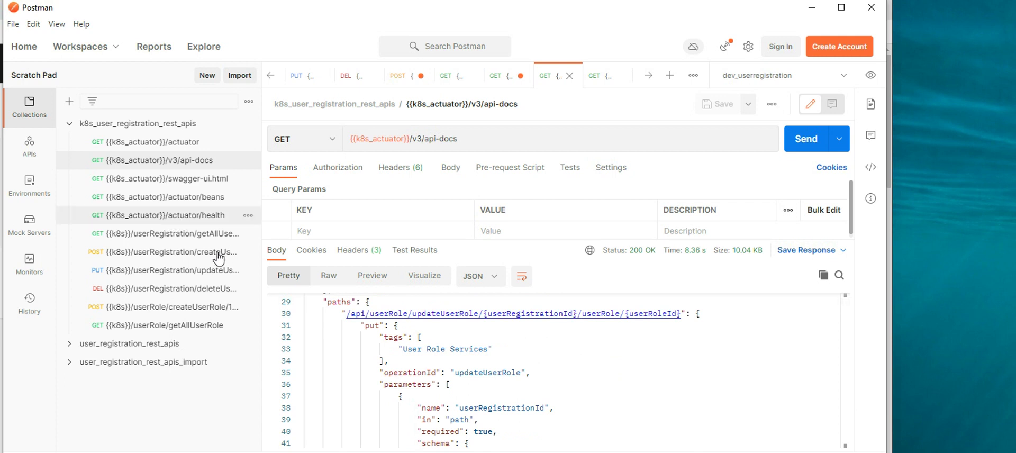
Send the GET {{k8s}}/userRegistration/getAllUserRegistration request, check the k8s variable, resend the request and read through the response body
click(166, 235)
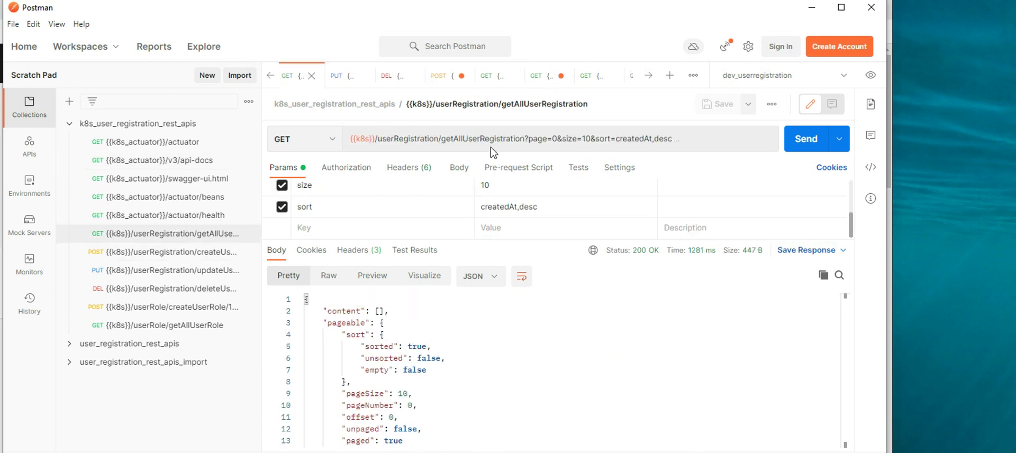
click(805, 139)
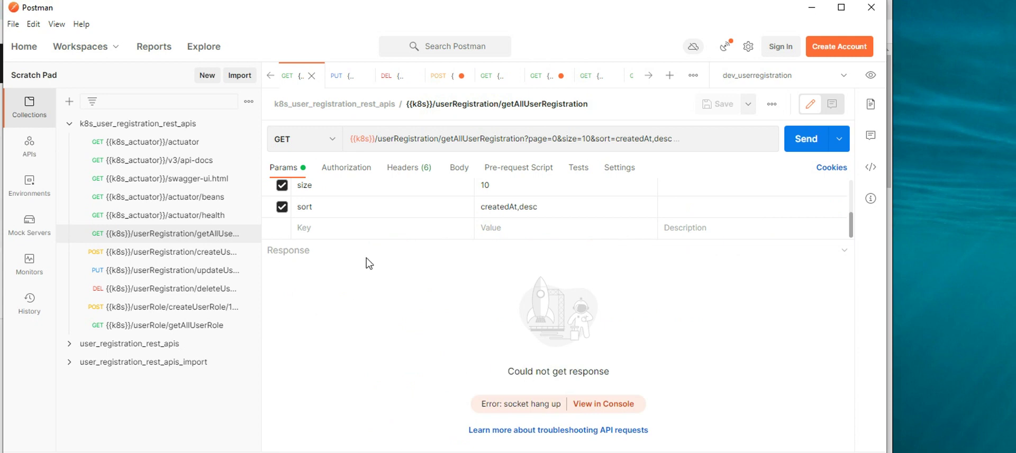
mouse_move(364, 139)
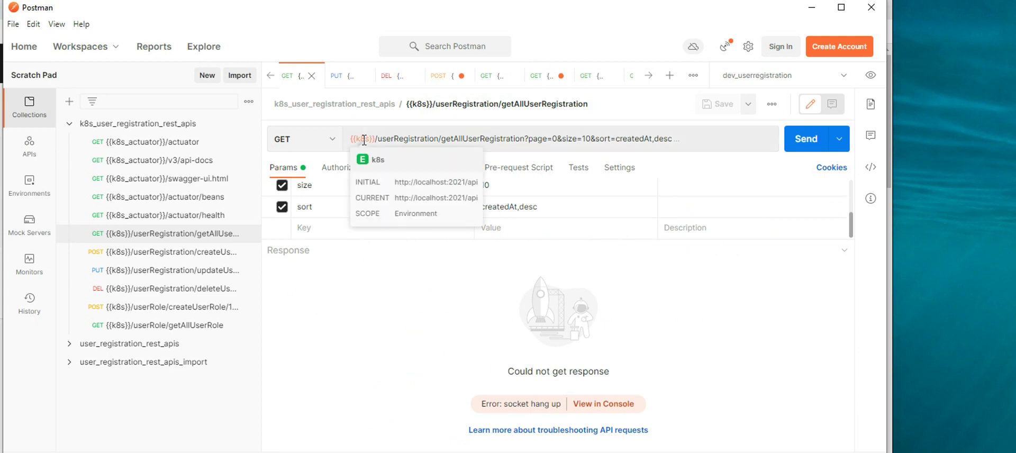
click(558, 143)
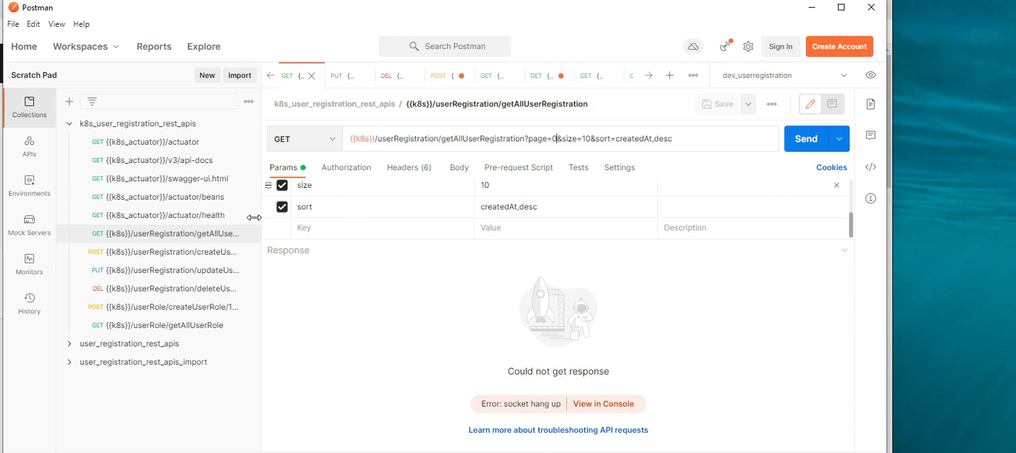
click(821, 146)
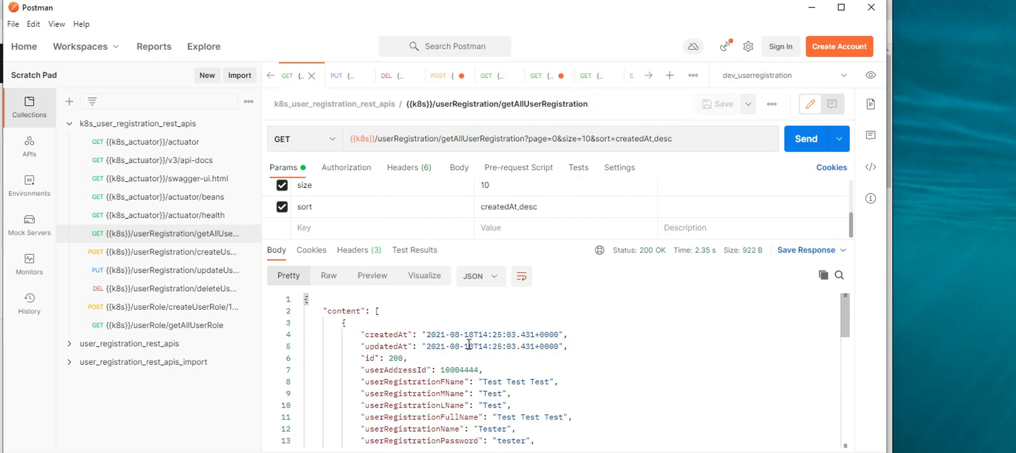
scroll(476, 365, down, 8)
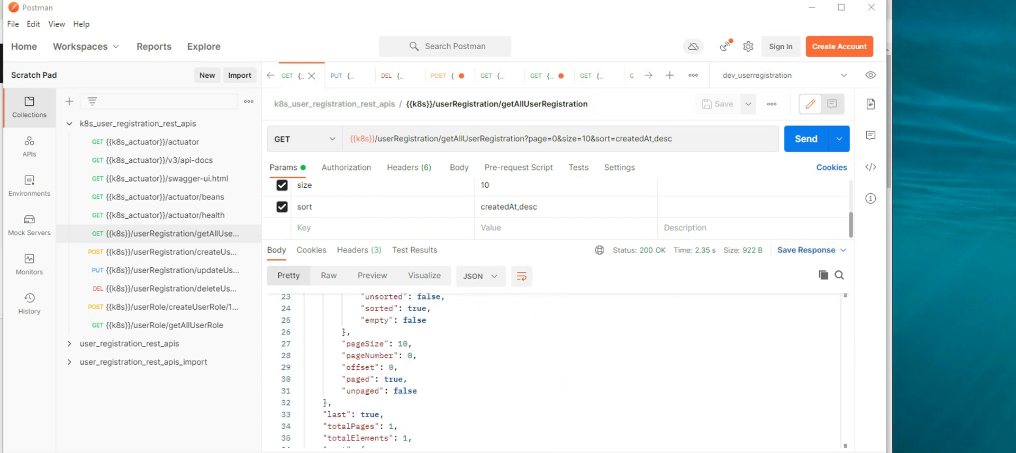
Switch to the PowerShell psql session and review the query results for user_registration and user_registration_role
mouse_move(572, 437)
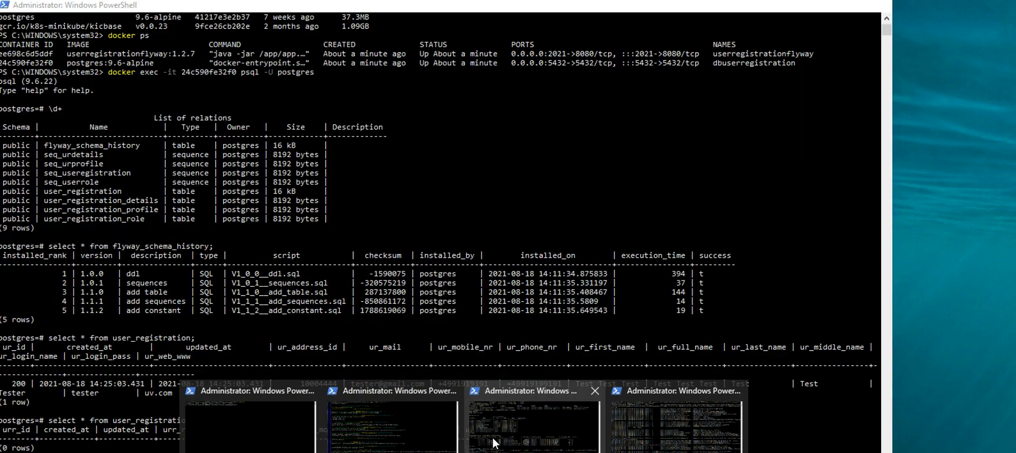
click(571, 437)
scroll(57, 449, down, 3)
scroll(160, 437, up, 3)
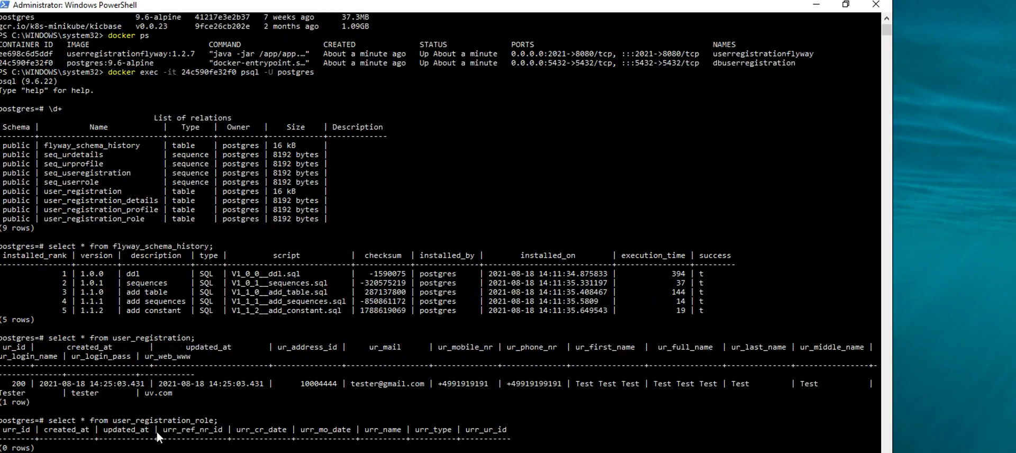
scroll(160, 437, down, 3)
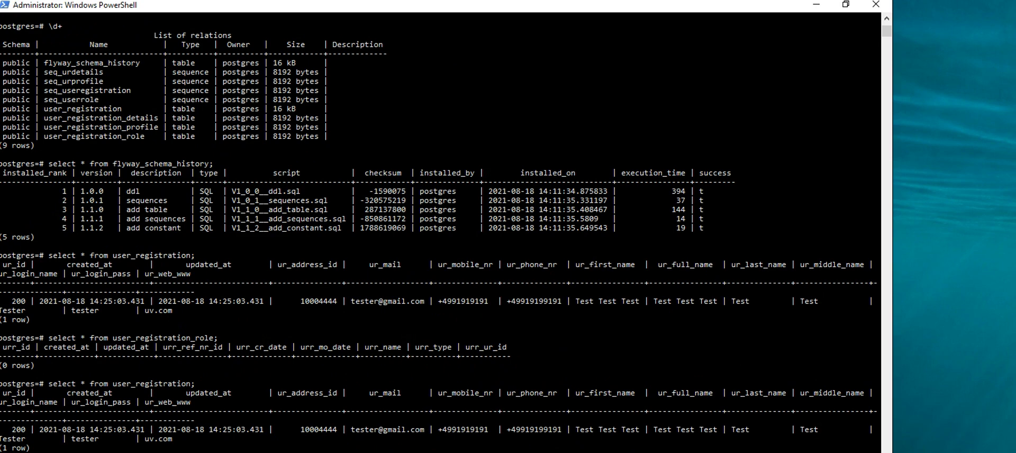
Return to Postman, open the POST {{k8s}}/userRegistration/createUserRegistration request and enlarge its body editor to review the JSON fields
key(alt+Tab)
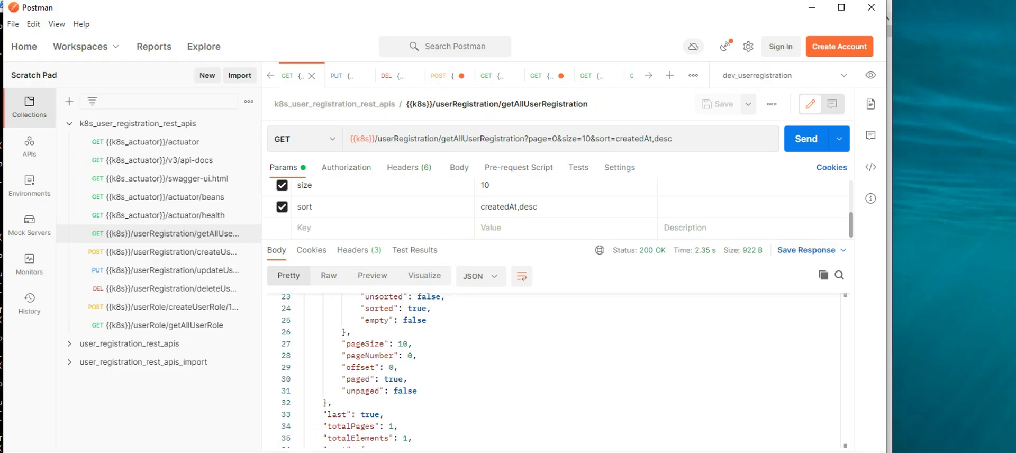
click(153, 252)
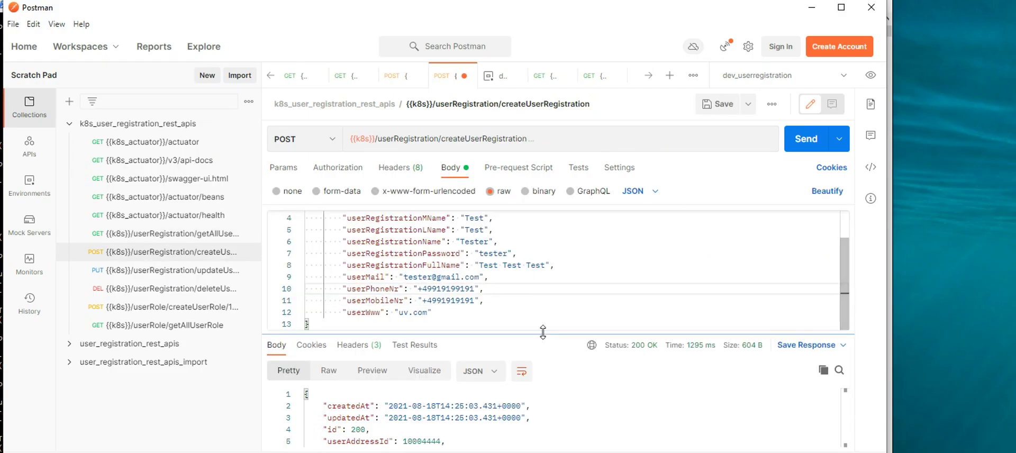
drag(543, 332, 543, 365)
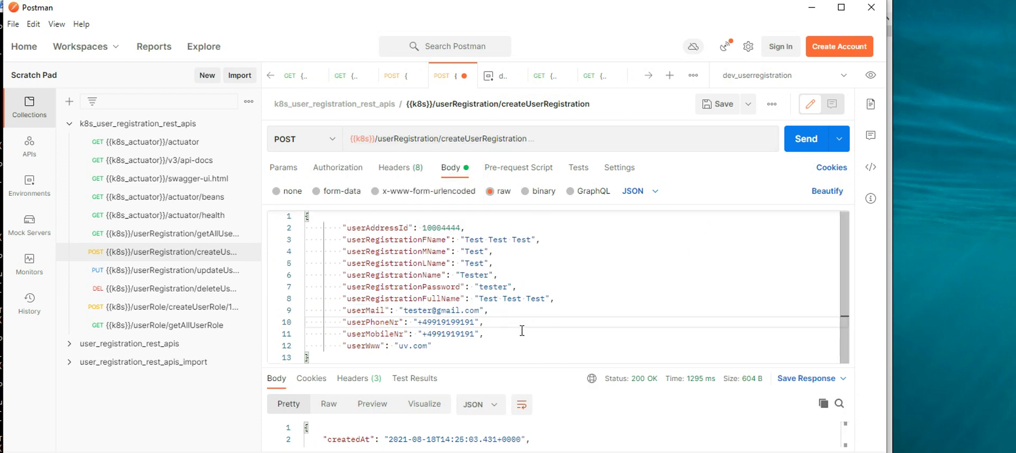
drag(428, 346, 399, 345)
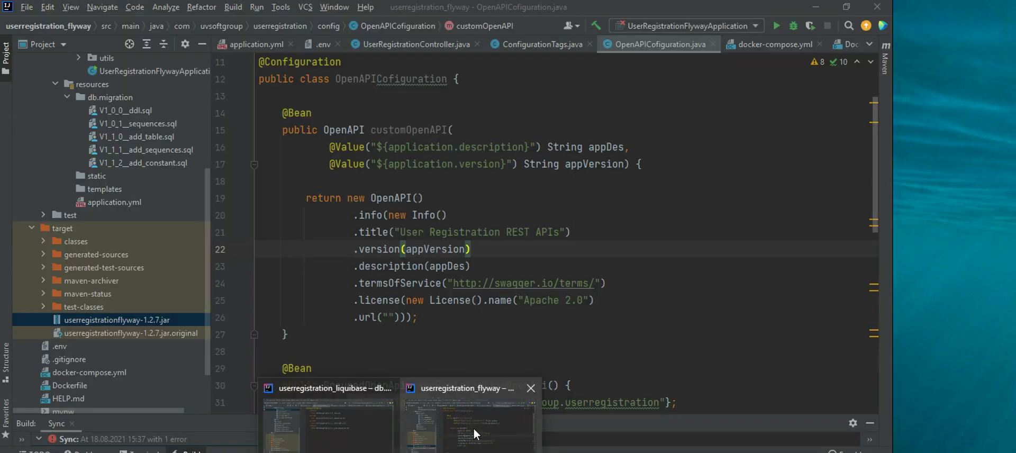
Switch to the userregistration_flyway project in IntelliJ IDEA and open UserRegistrationController from the controller package
click(477, 431)
scroll(118, 183, up, 5)
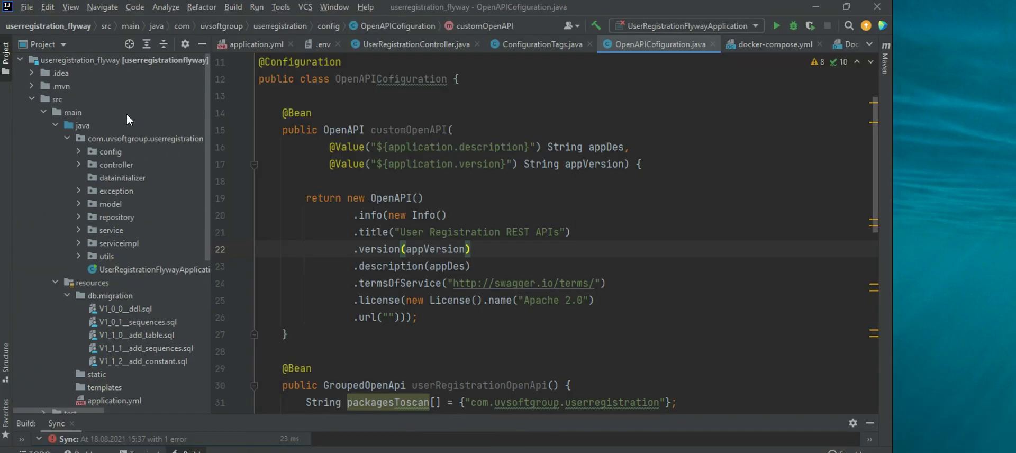
click(79, 165)
double_click(156, 178)
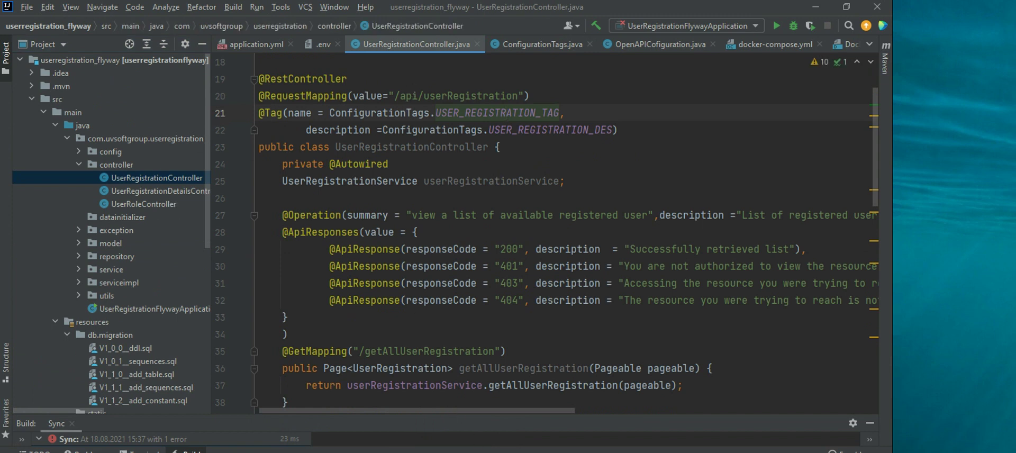
Return to Postman and send the POST createUserRegistration request twice with the existing body, enlarging the response area between the sends
key(alt+Tab)
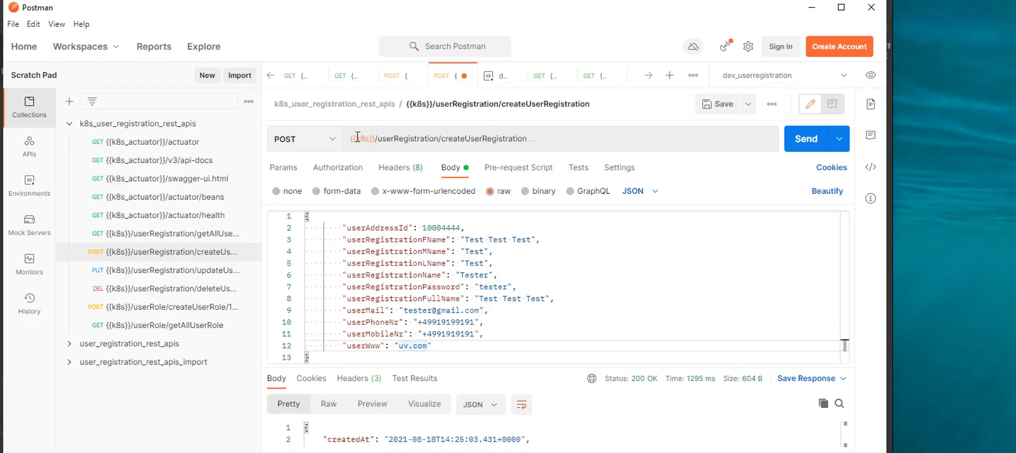
mouse_move(358, 137)
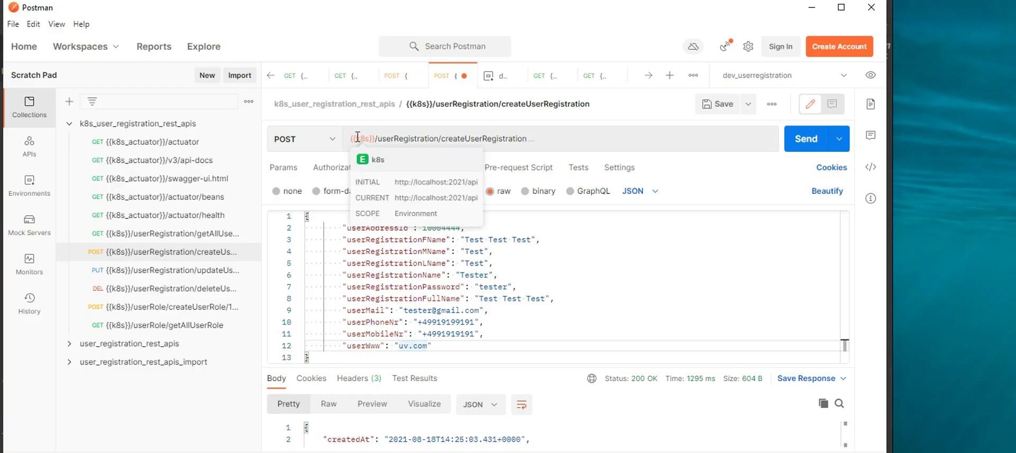
click(574, 263)
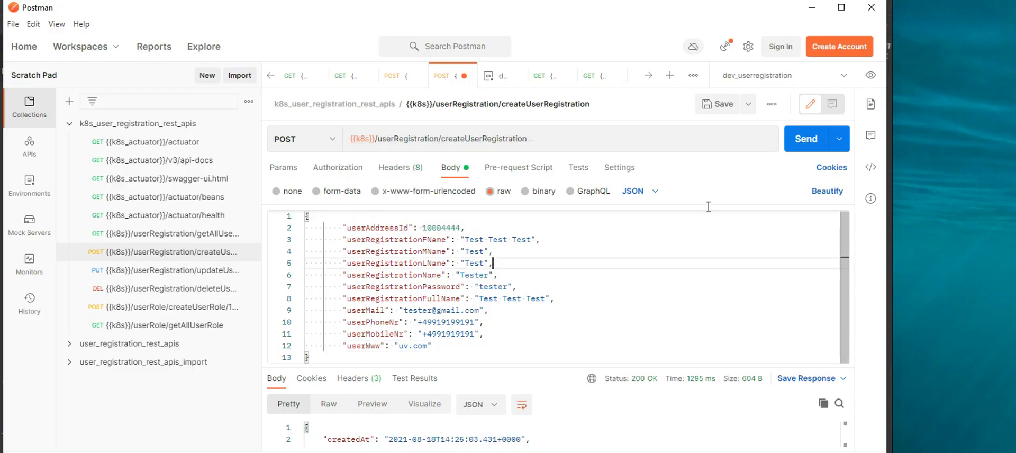
key(ctrl+Return)
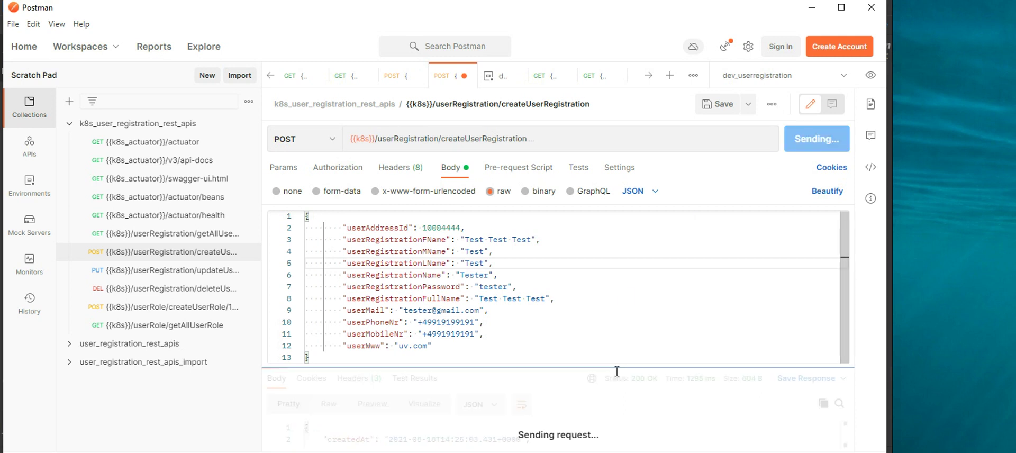
drag(615, 367, 614, 291)
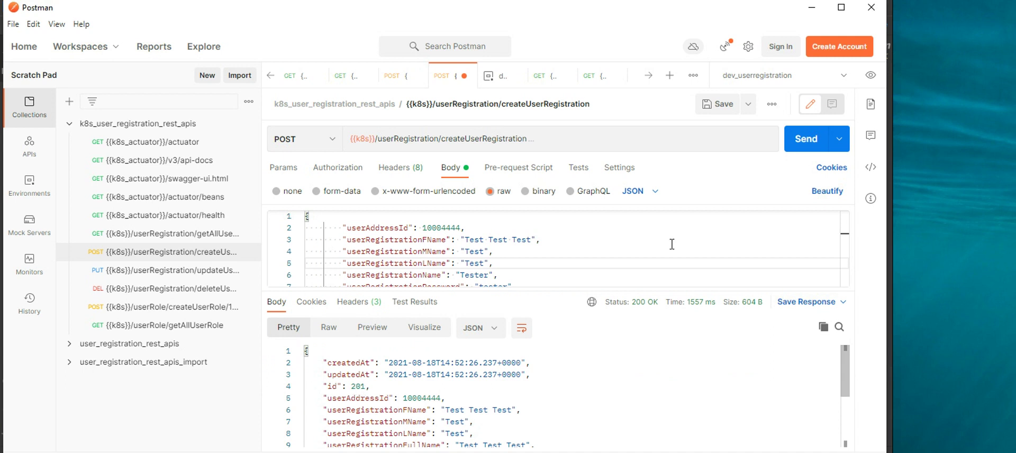
click(799, 140)
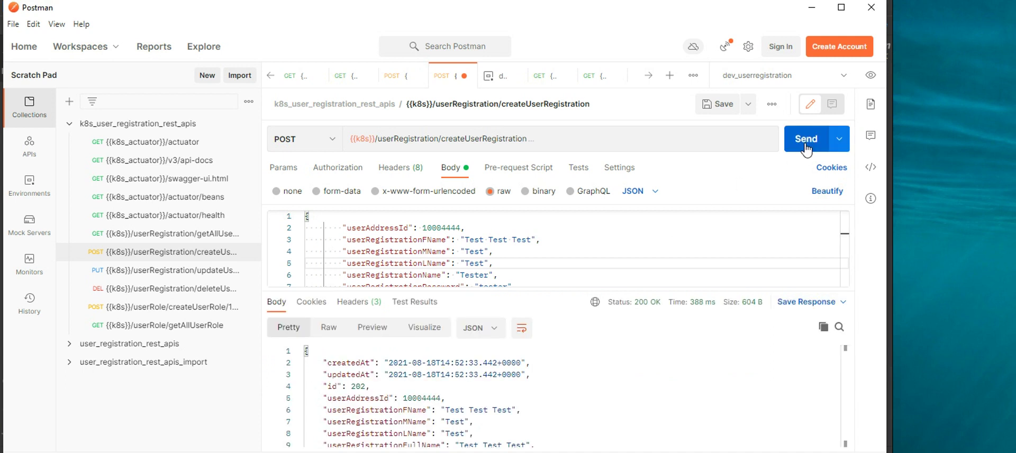
Send the createUserRegistration request once more, switch to the PowerShell psql session and rerun select * from user_registration;
click(805, 143)
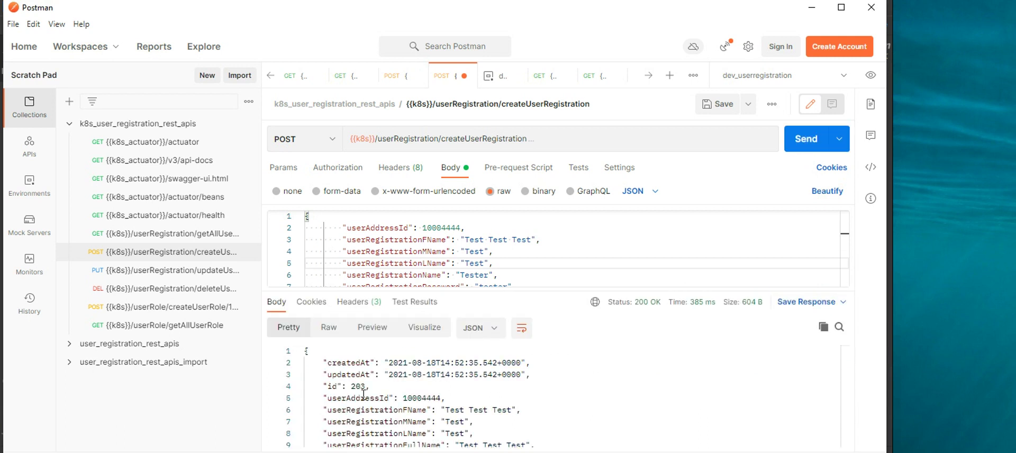
mouse_move(371, 445)
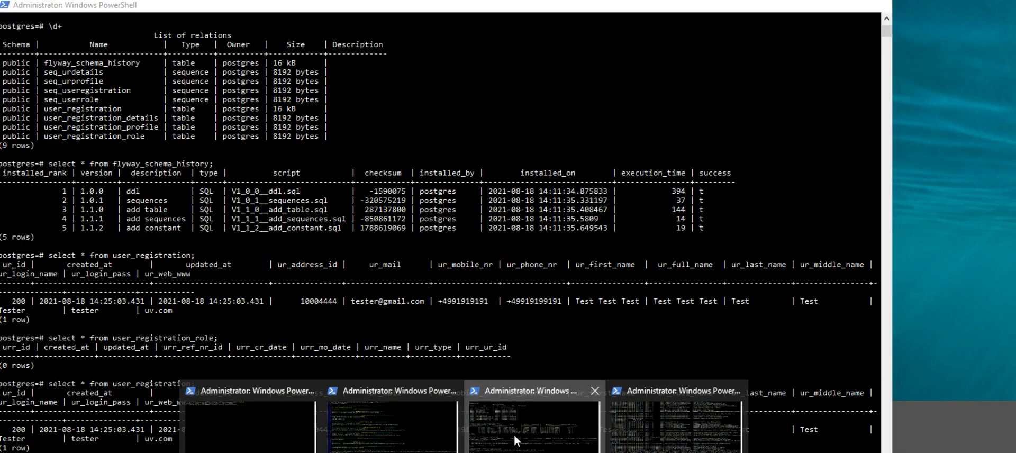
click(516, 441)
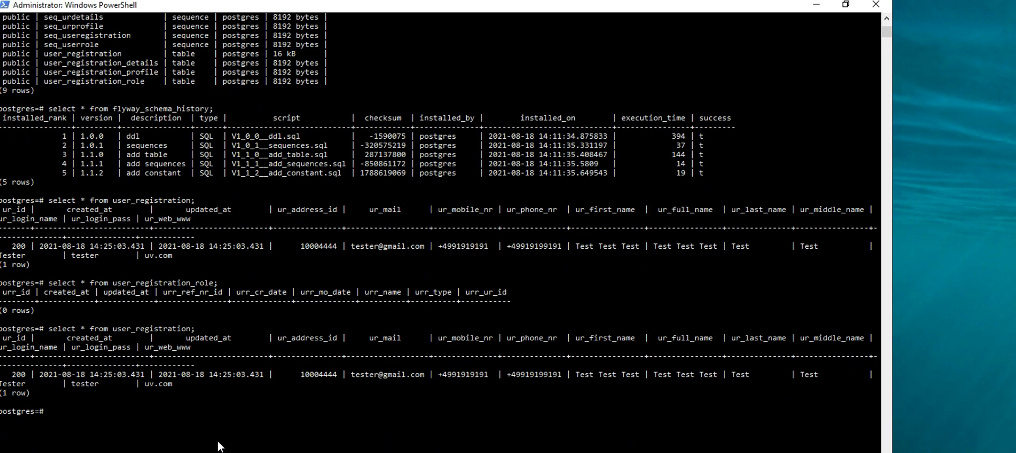
key(Up)
key(Return)
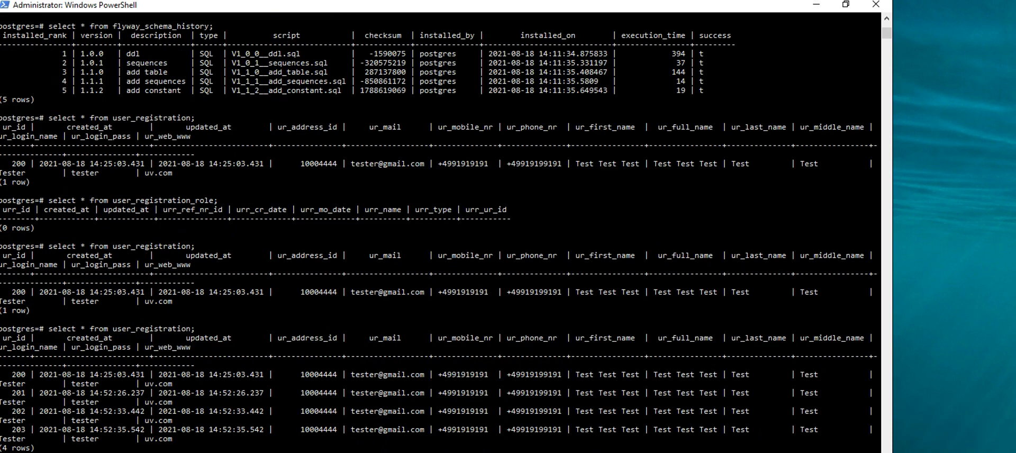
Return to Postman, open the POST createUserRole request and change the registration ID in its URL to 202
key(alt+Tab)
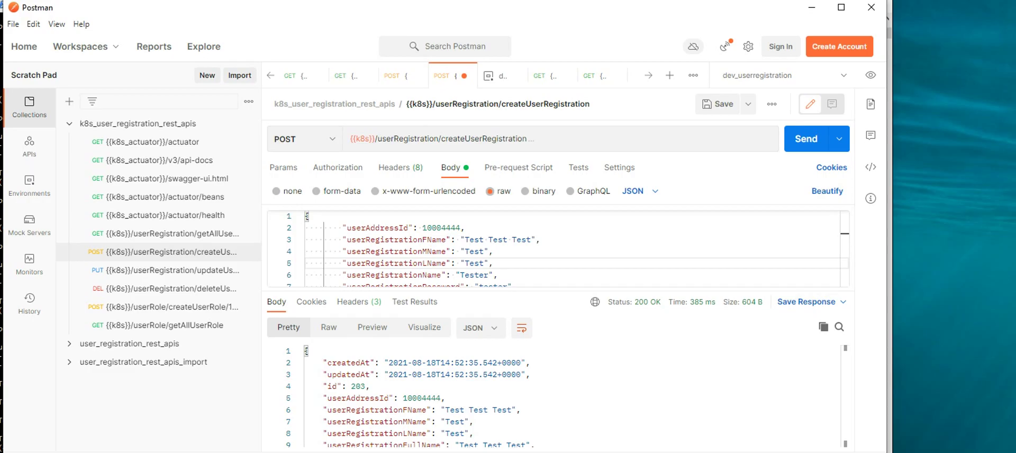
click(156, 307)
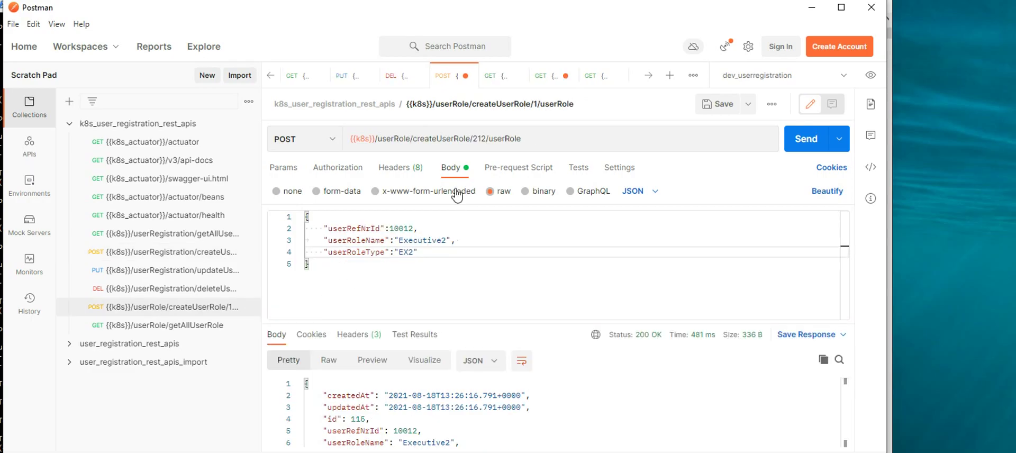
click(486, 139)
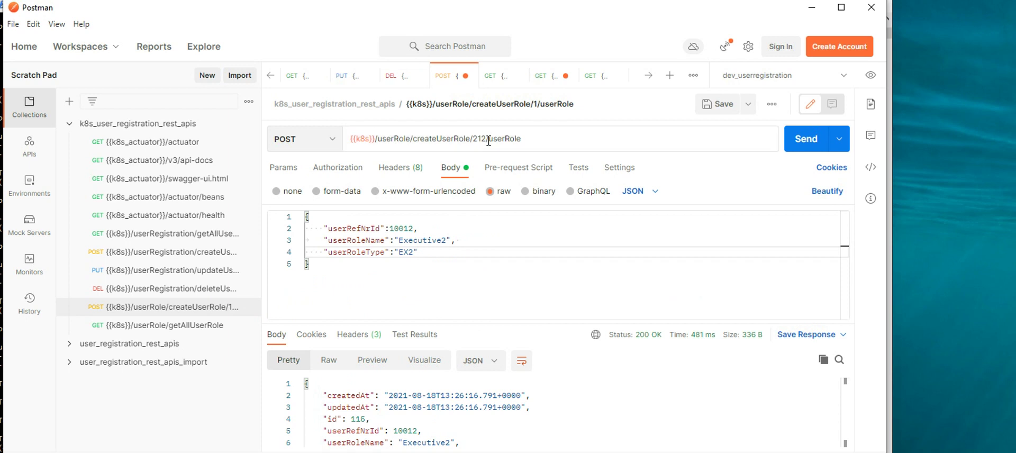
key(BackSpace)
key(BackSpace)
text(02)
click(431, 263)
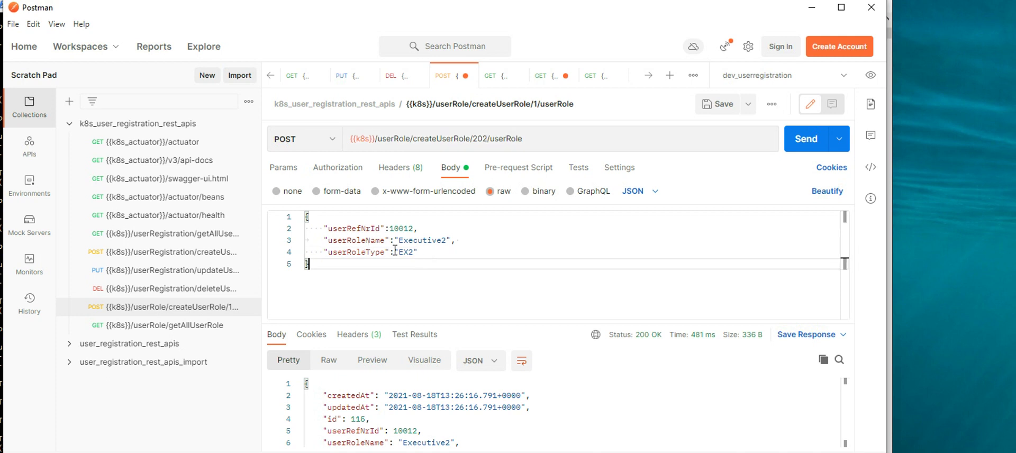
Send the createUserRole request repeatedly with the existing body of userRefNrId 10012, role name Executive2 and role type EX2
click(806, 140)
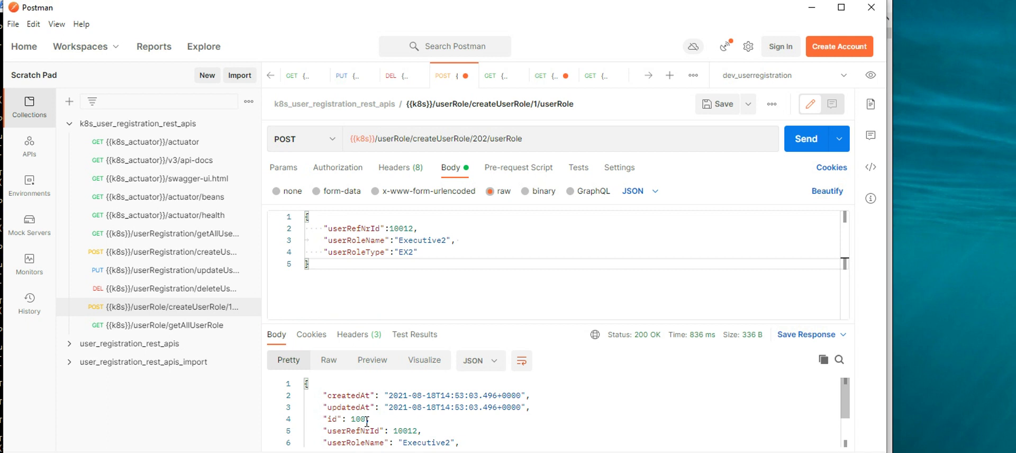
click(807, 142)
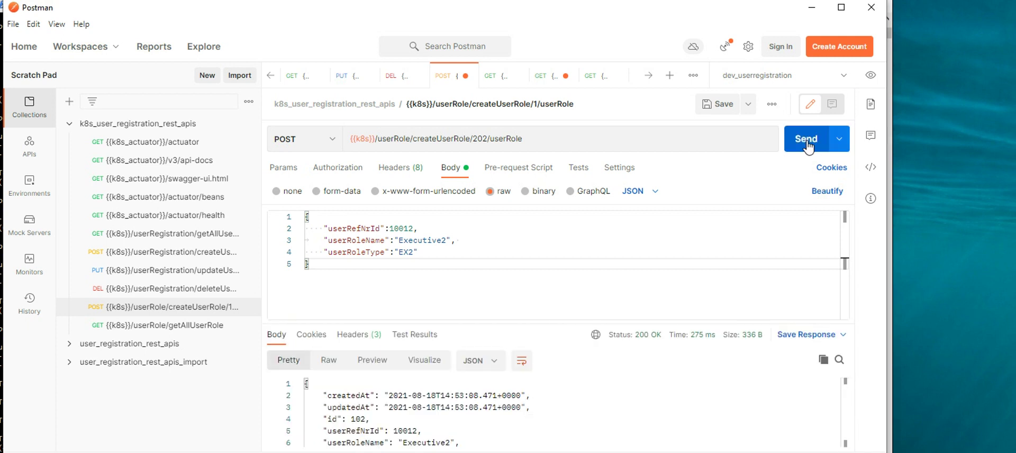
key(ctrl+Return)
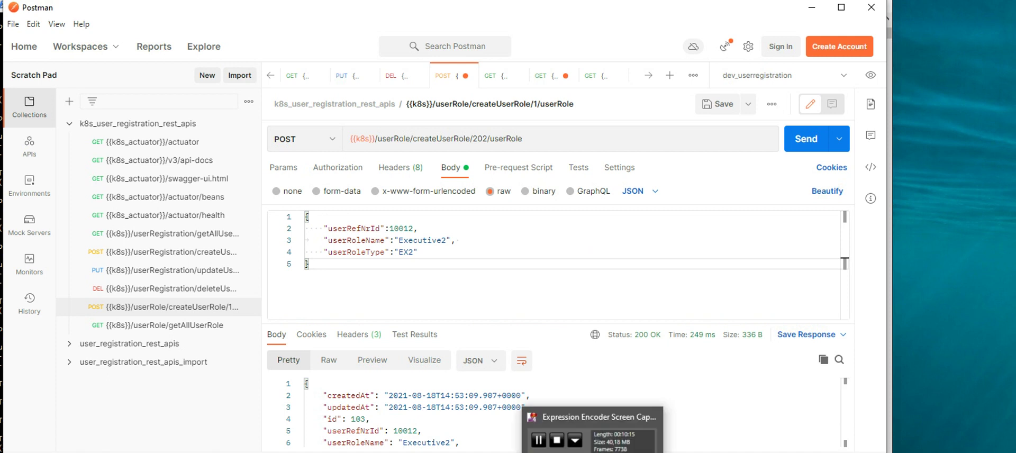
Switch to the PowerShell psql session and run select * from user_registration_role; to check the stored roles
mouse_move(492, 452)
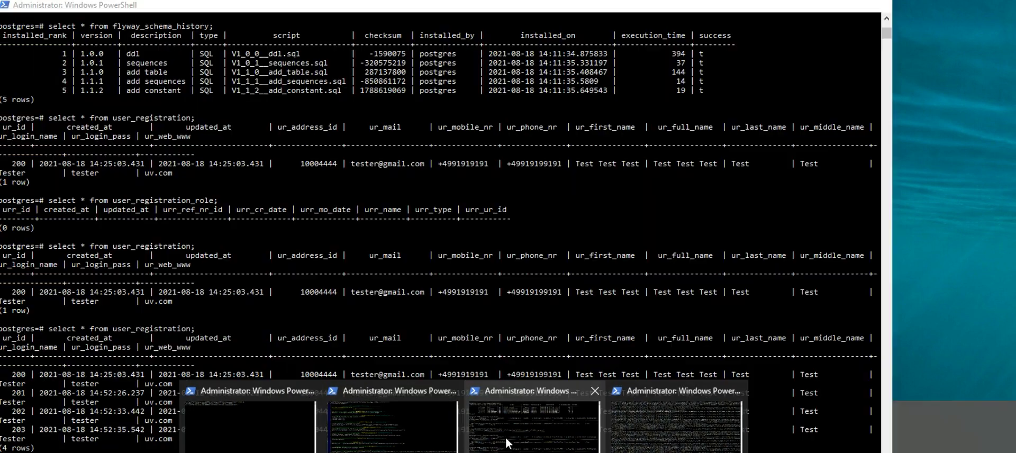
click(323, 413)
scroll(324, 416, down, 1)
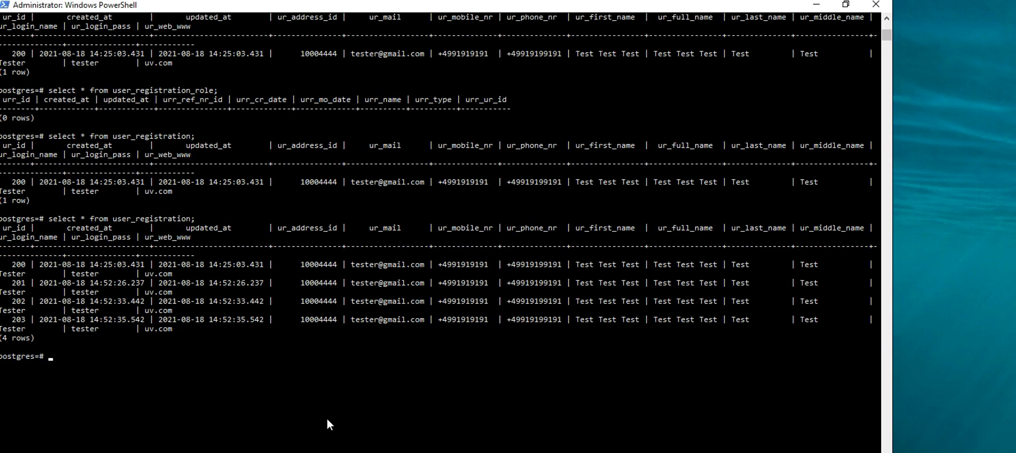
scroll(327, 420, up, 4)
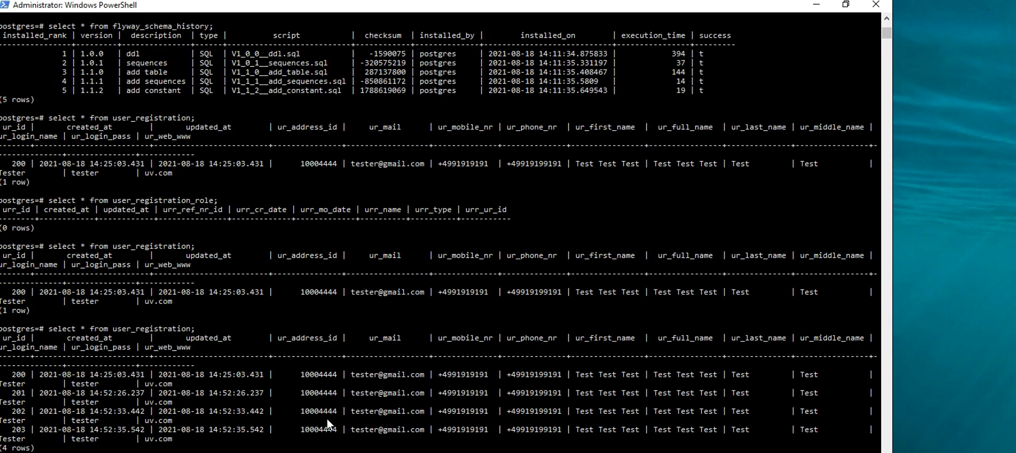
scroll(328, 424, down, 3)
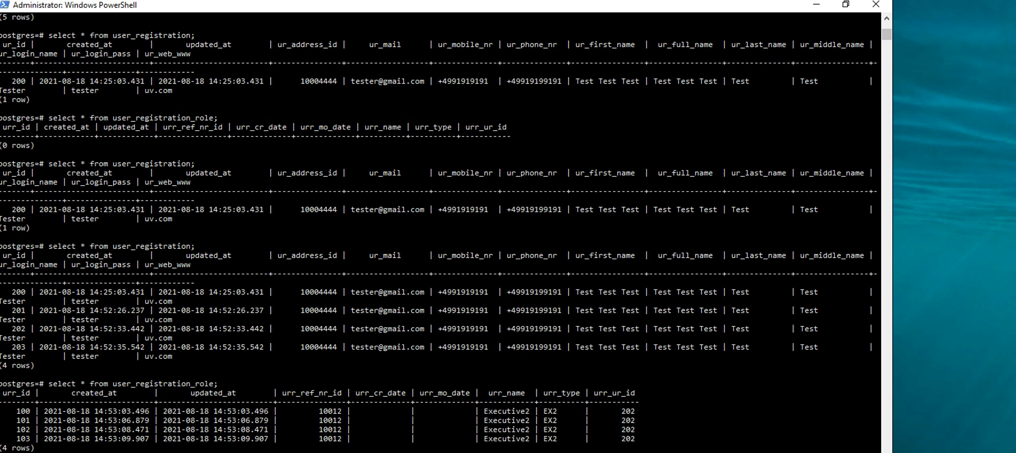
View the Swagger UI page in Chrome, and return to Postman to review the k8s and k8s_actuator variables of dev_userregistration
click(530, 419)
scroll(579, 329, down, 2)
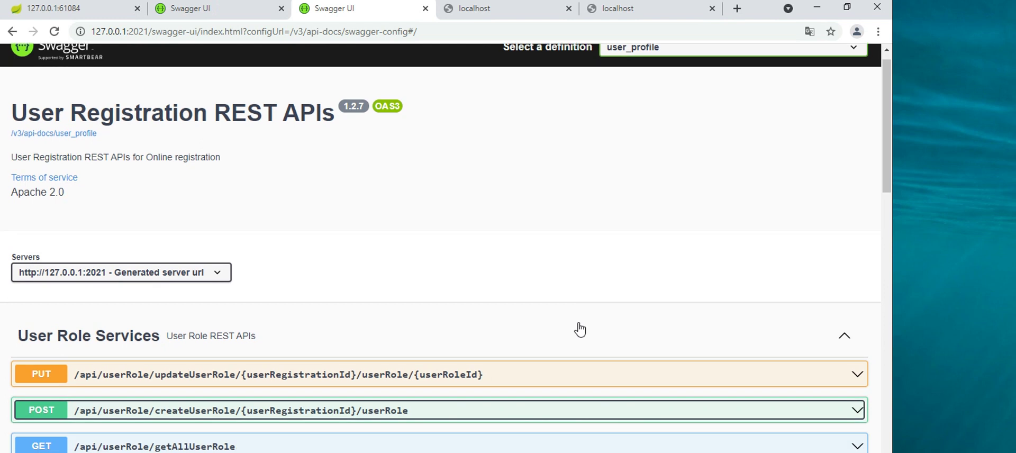
key(alt+Tab)
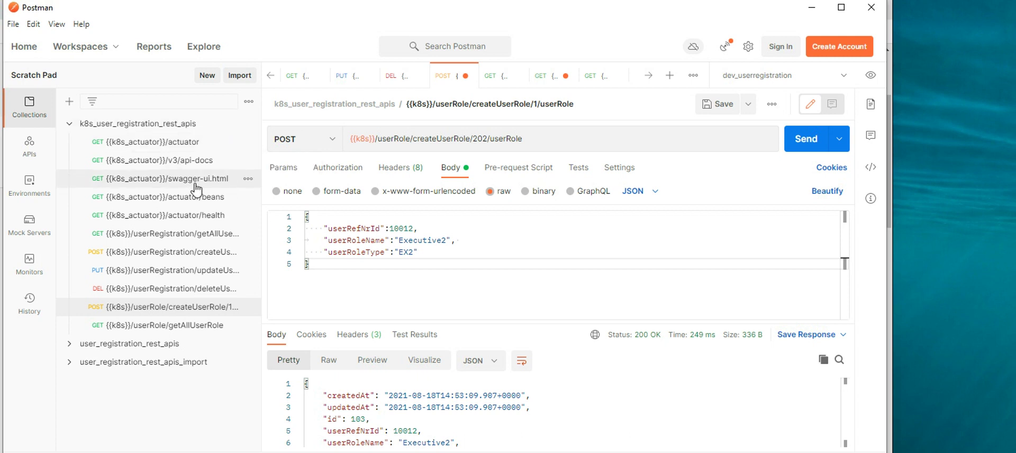
click(872, 78)
scroll(608, 257, down, 1)
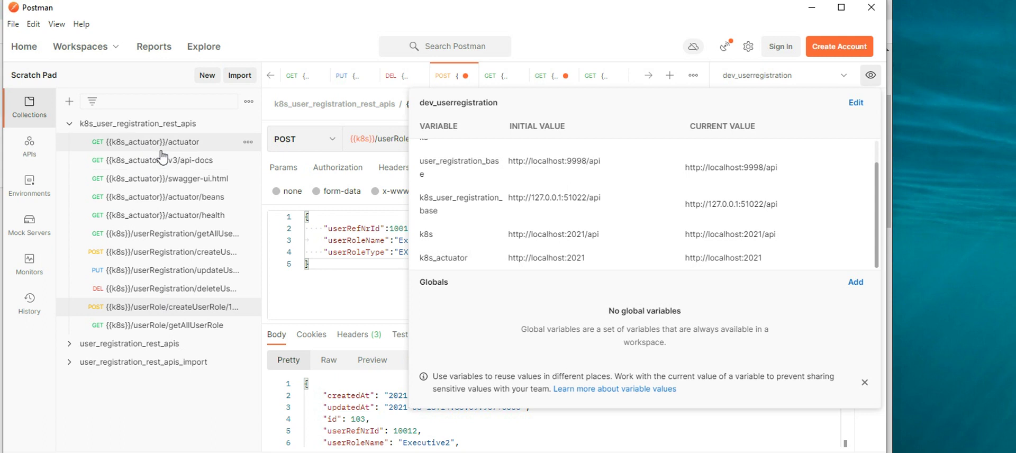
click(235, 418)
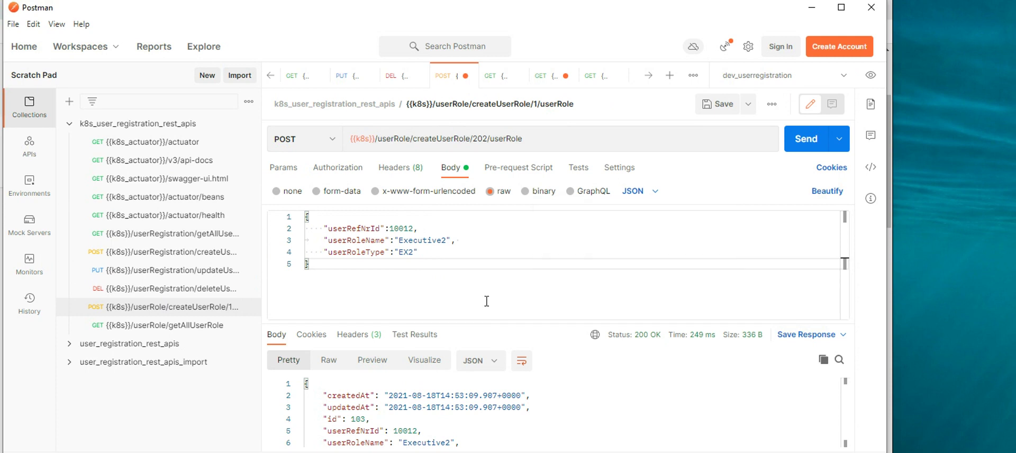
Switch to Swagger UI in Chrome, review the listed services and enable trying out POST /api/userRegistration/createUserRegistration
key(alt+Tab)
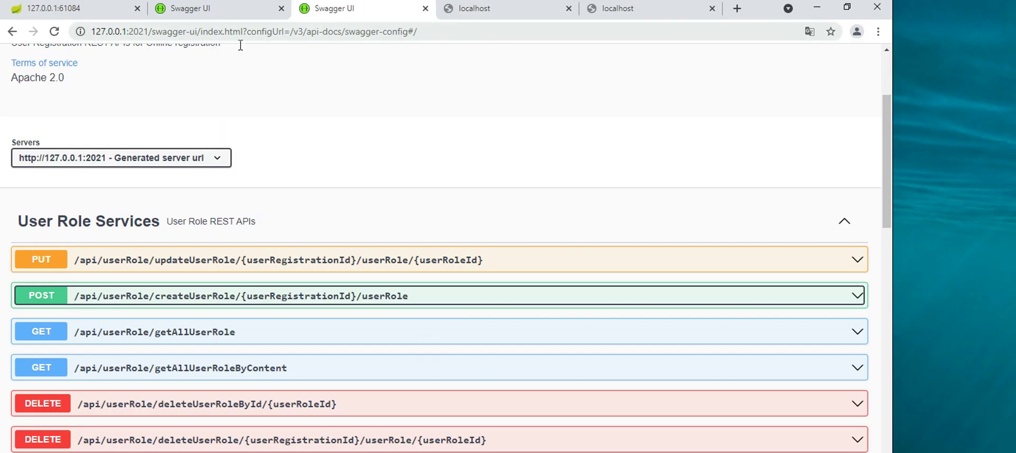
scroll(438, 125, down, 4)
scroll(432, 130, up, 3)
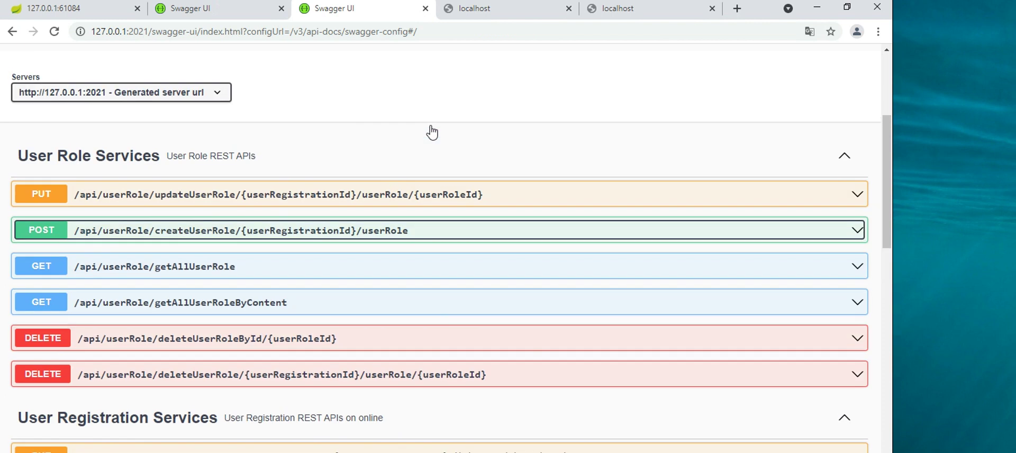
scroll(423, 268, down, 4)
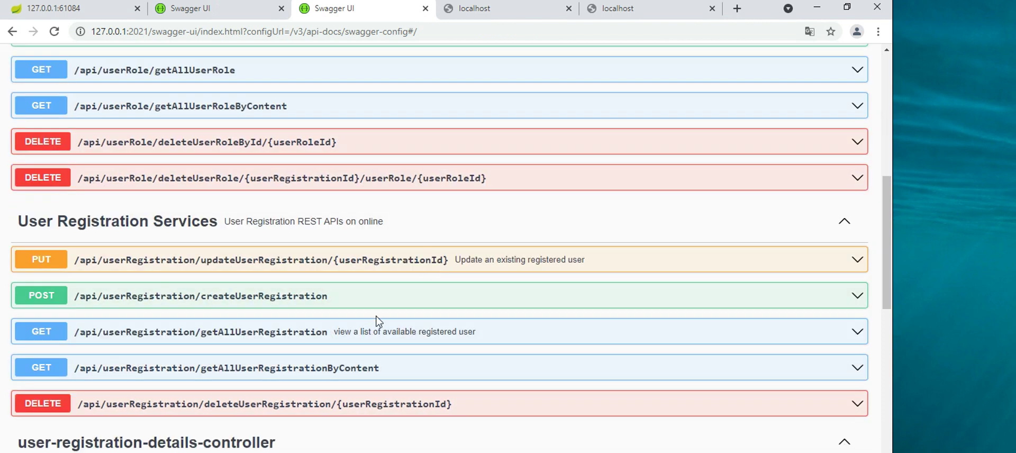
click(257, 296)
scroll(687, 132, down, 5)
click(823, 66)
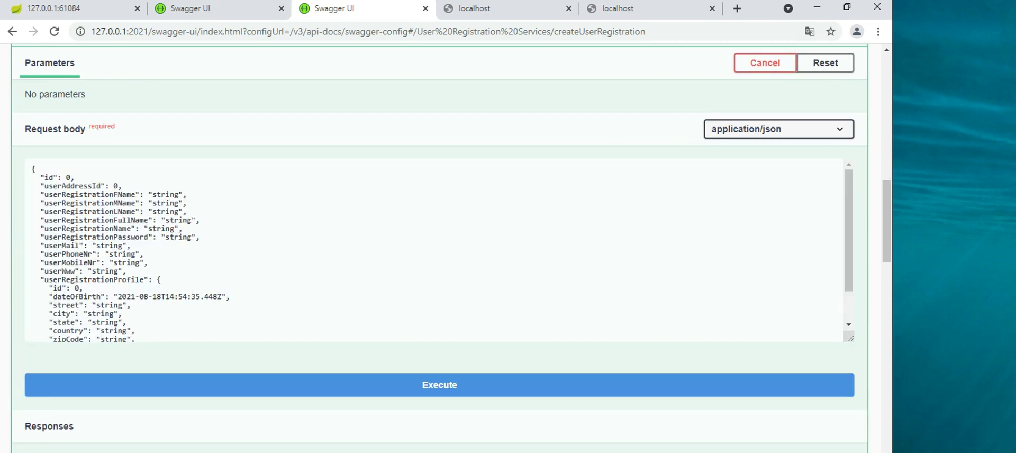
Return to Postman, open the POST createUserRegistration request and copy its entire JSON body
key(alt+Tab)
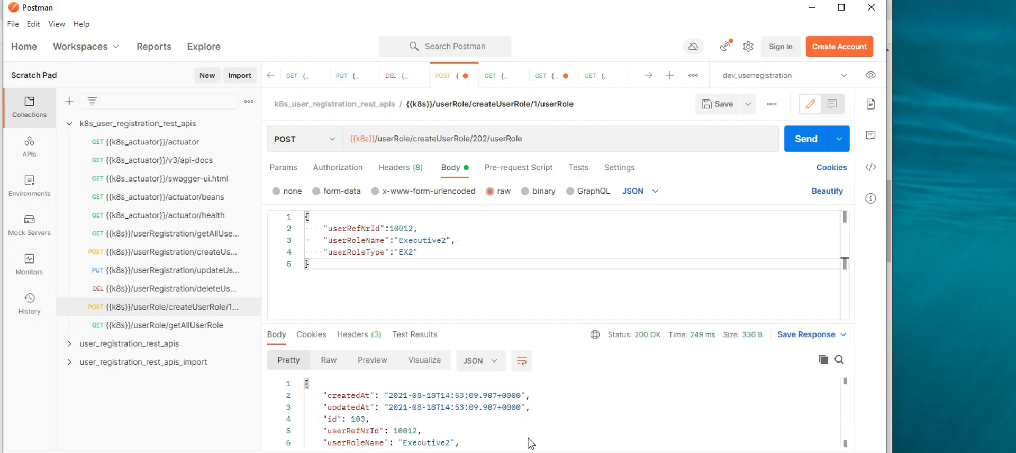
click(154, 257)
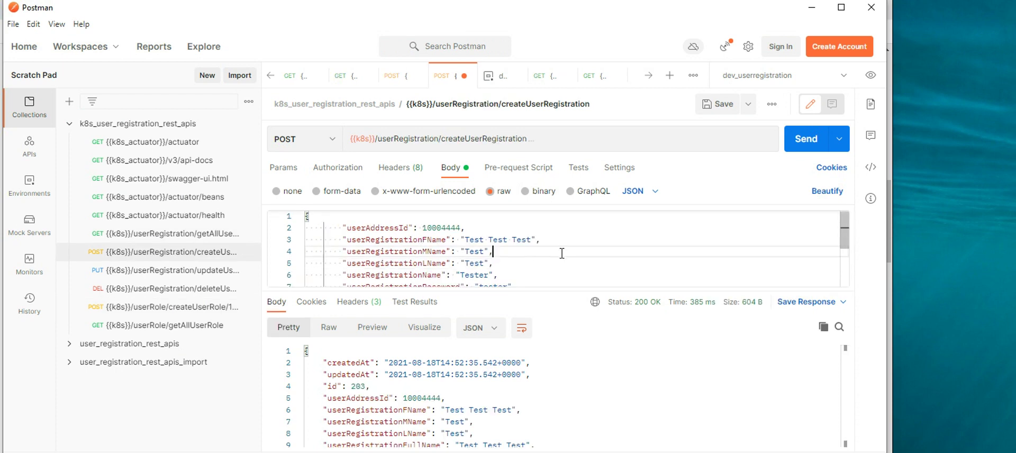
scroll(534, 259, down, 2)
scroll(535, 259, down, 1)
click(441, 259)
click(458, 275)
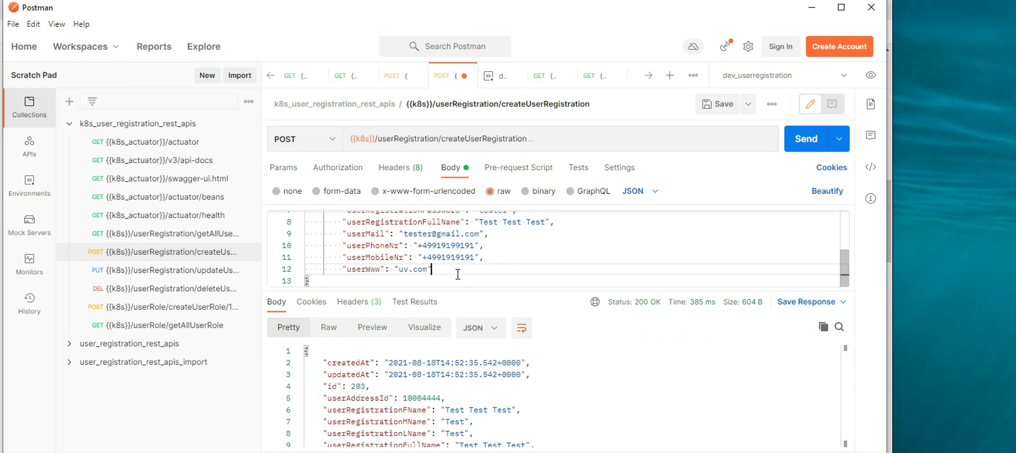
key(ctrl+a)
Switch to Swagger UI, replace the request body with the copied JSON, including the userRegistrationPassword field, execute it and review the response
key(alt+Tab)
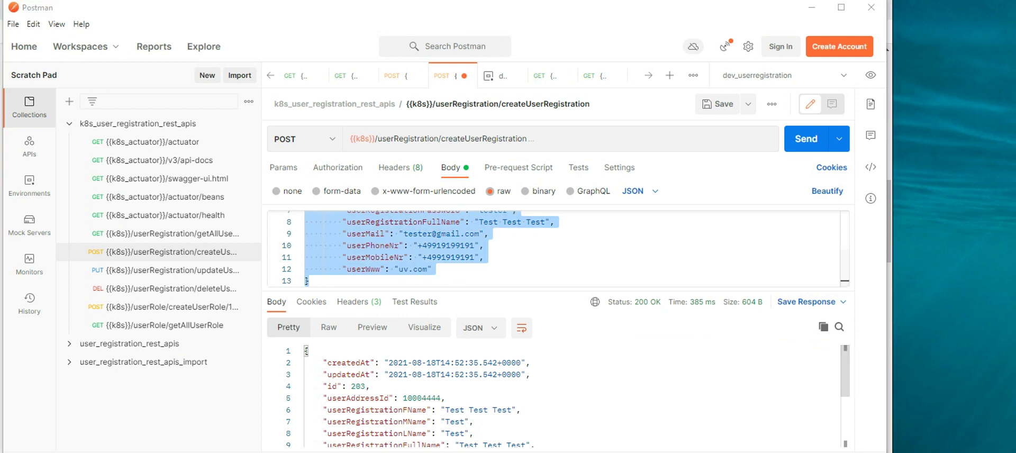
click(167, 336)
scroll(170, 324, down, 2)
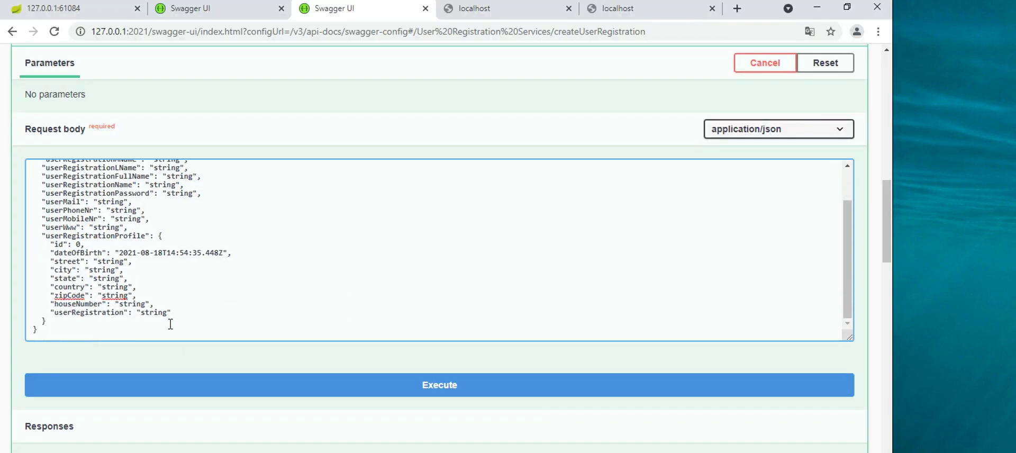
key(ctrl+a)
key(BackSpace)
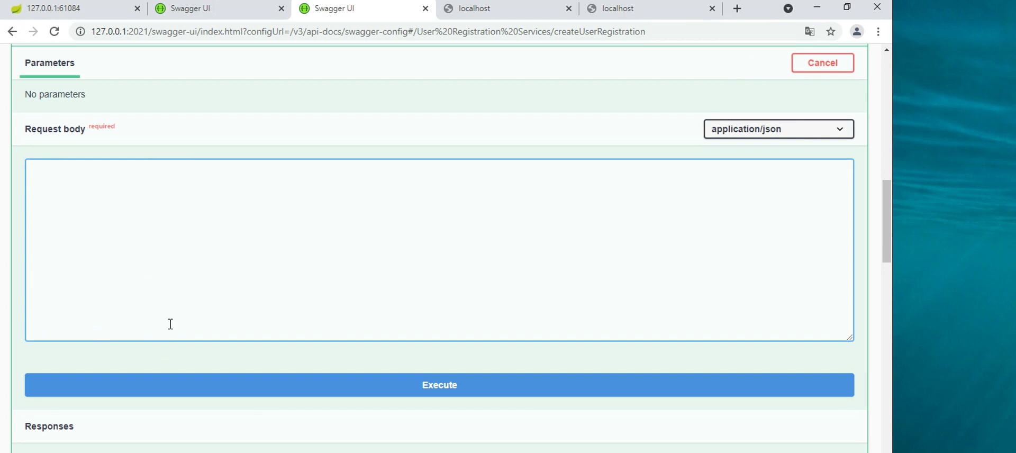
key(ctrl+v)
click(398, 385)
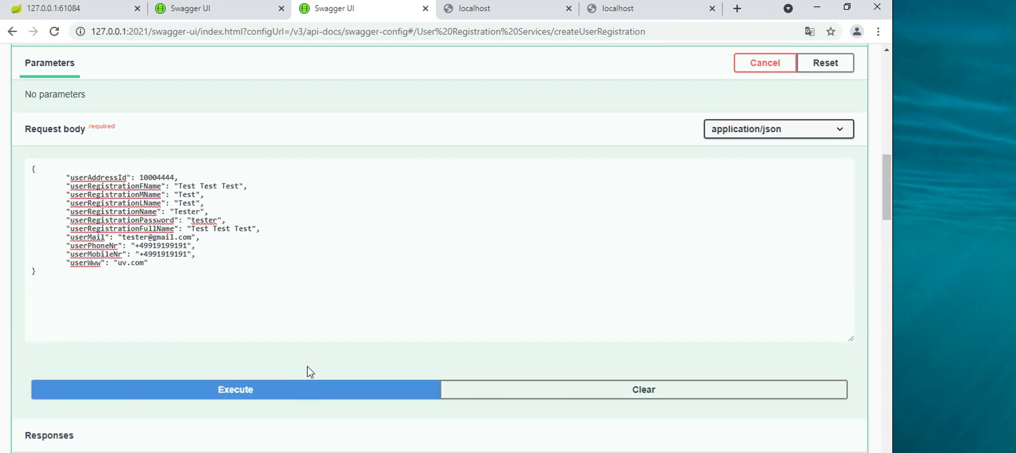
scroll(310, 372, down, 5)
scroll(145, 317, down, 4)
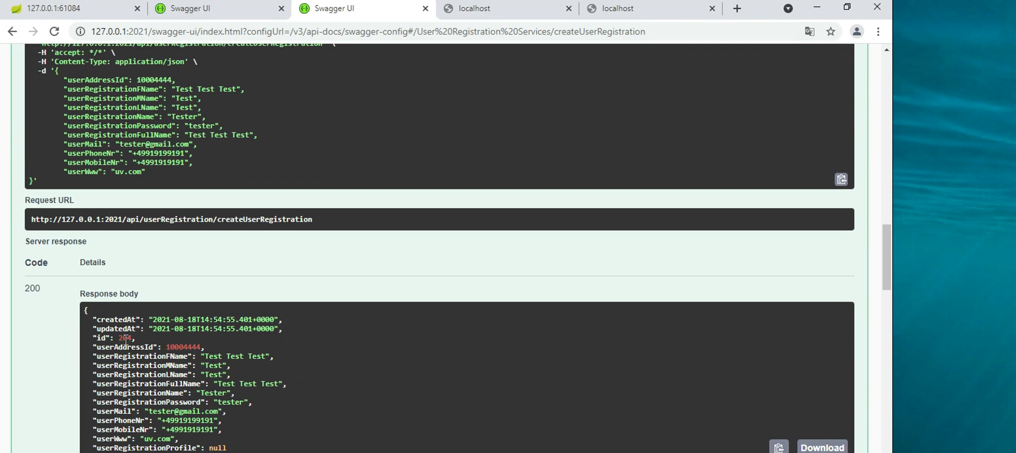
Execute the createUserRegistration request two more times in Swagger UI and review the response body
scroll(323, 338, up, 8)
click(269, 264)
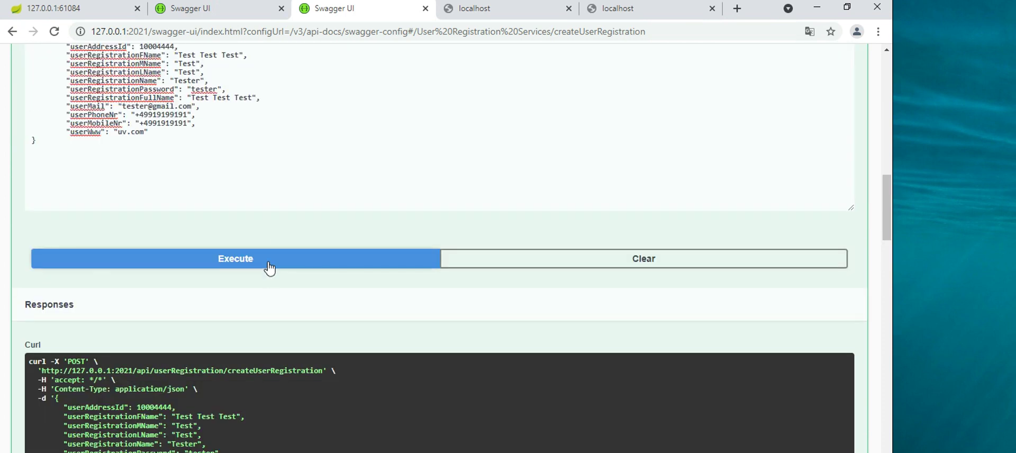
click(268, 262)
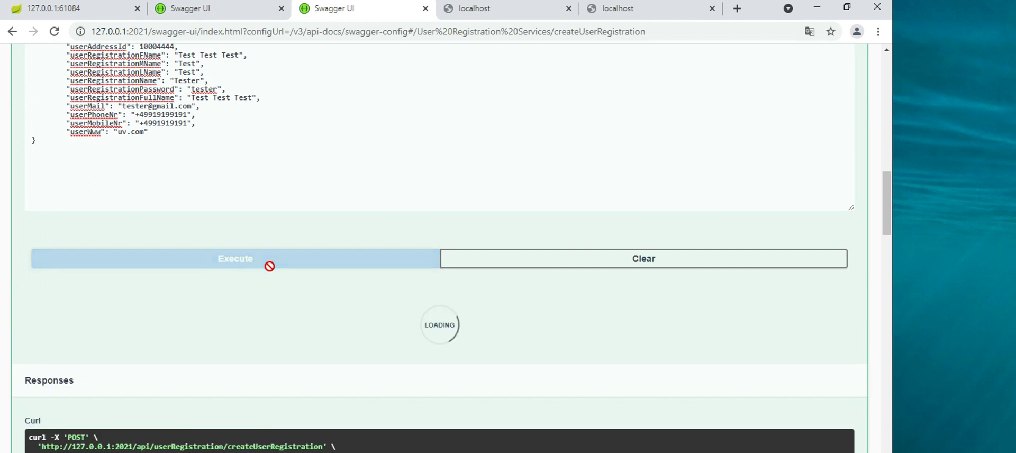
scroll(284, 348, down, 10)
scroll(78, 177, up, 3)
scroll(323, 322, down, 7)
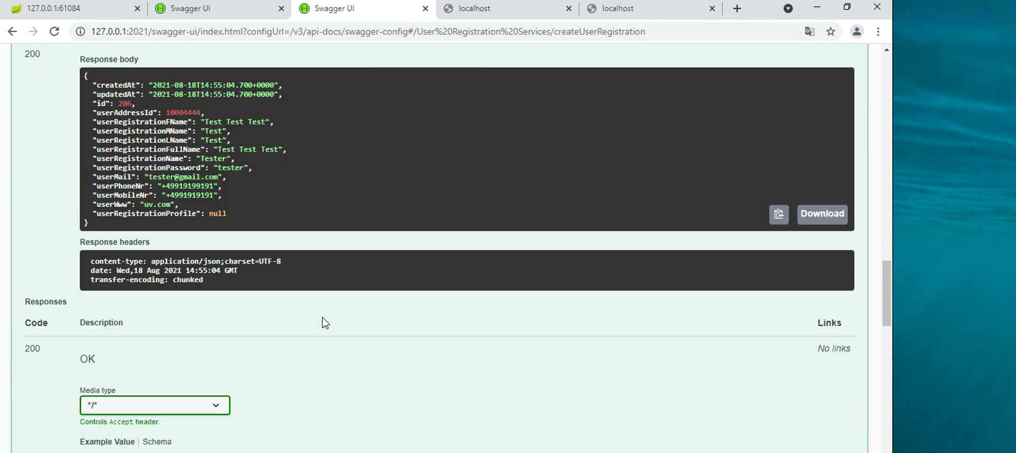
scroll(323, 322, up, 10)
scroll(327, 304, up, 6)
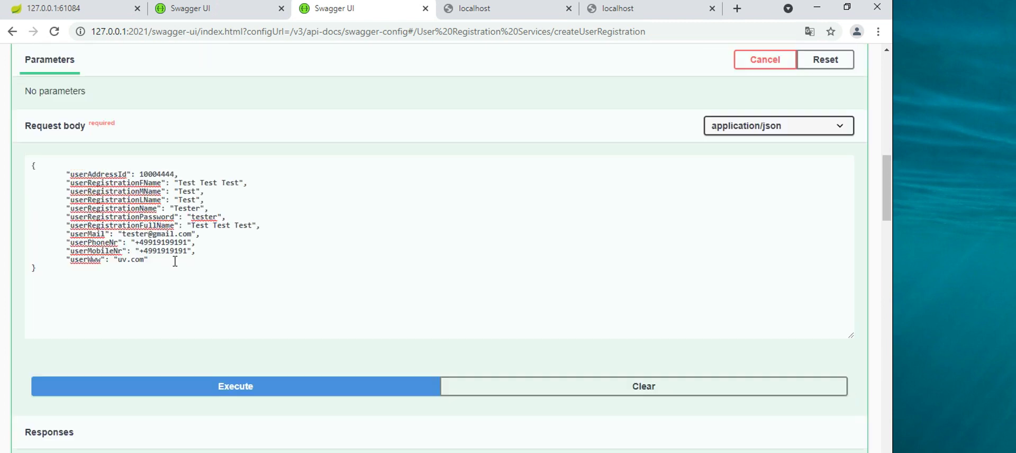
Collapse createUserRegistration, enable trying out POST /api/userRole/createUserRole/{userRegistrationId}/userRole and set userRegistrationId to 206
scroll(46, 327, up, 5)
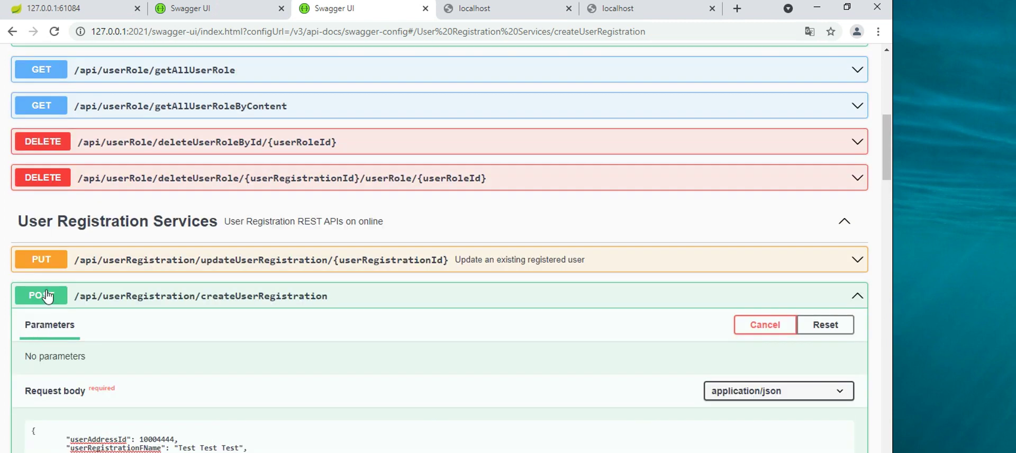
click(47, 297)
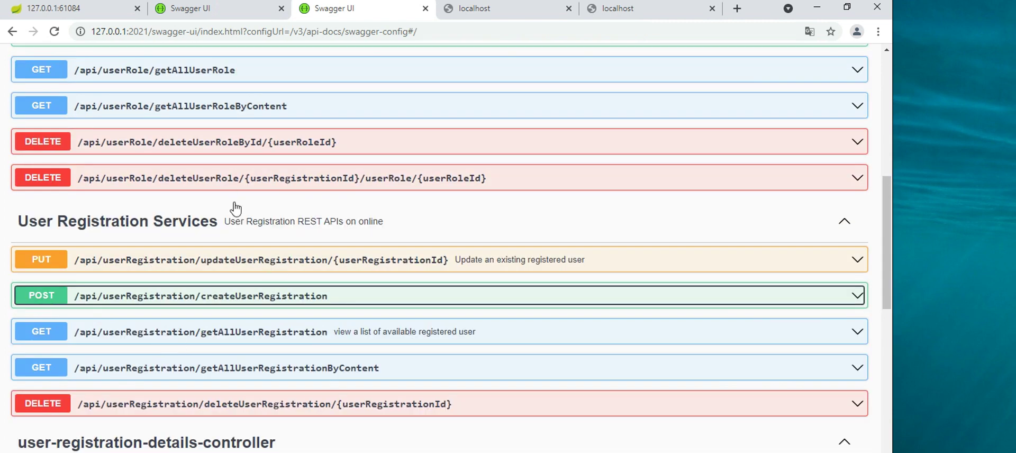
scroll(233, 208, down, 3)
scroll(265, 217, up, 4)
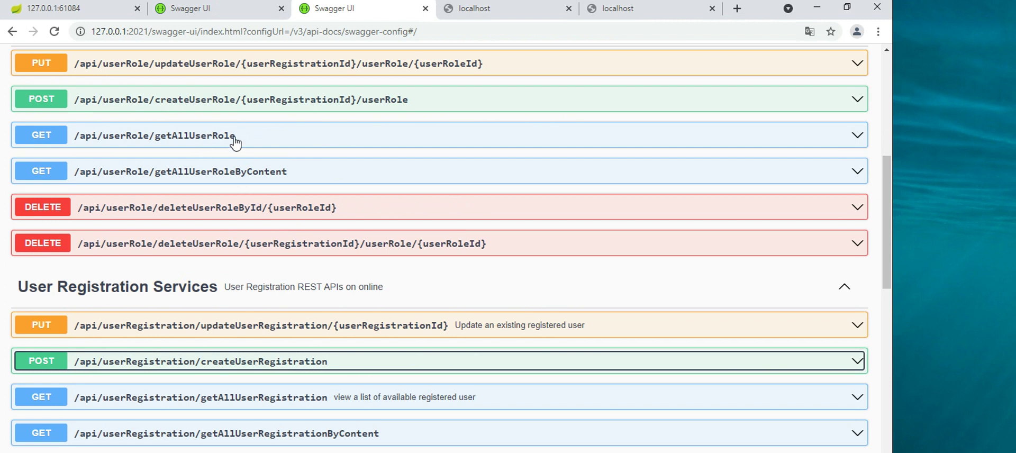
click(349, 100)
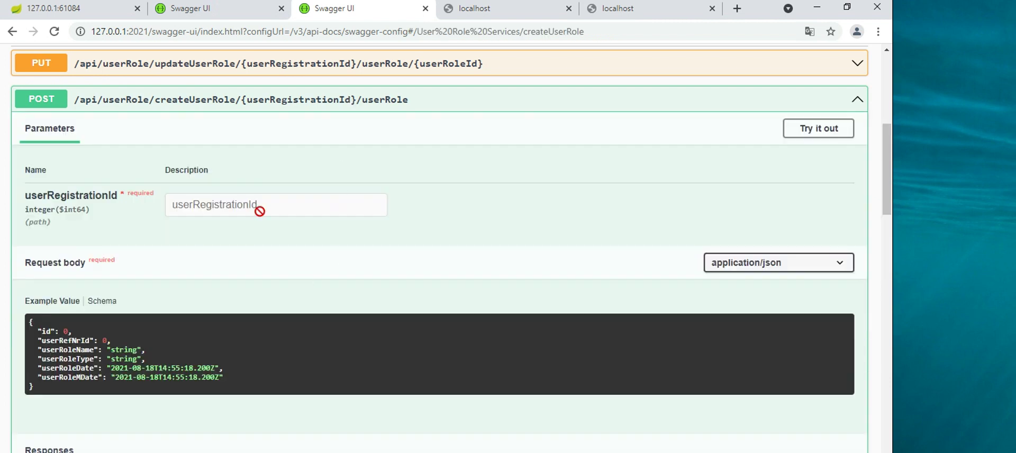
click(820, 130)
click(246, 204)
text(206)
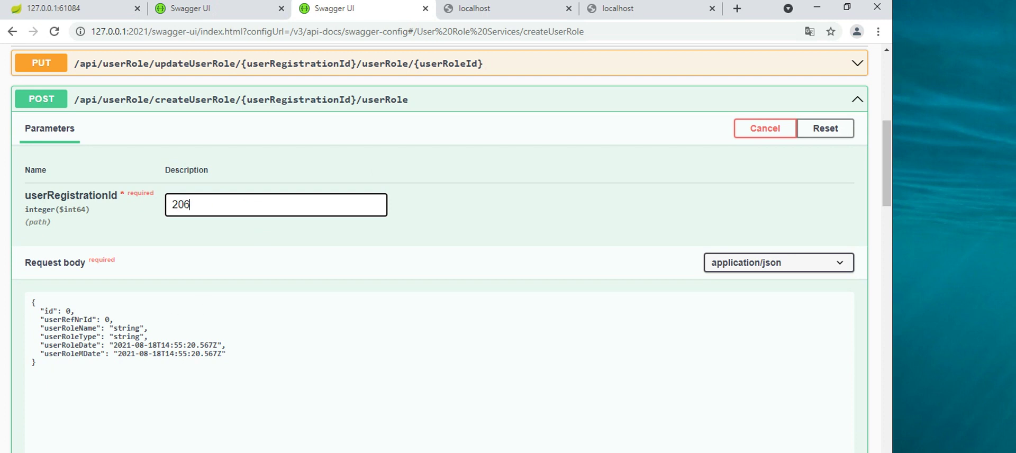
Switch to Postman, open the POST createUserRole request and copy its entire JSON body
key(alt+Tab)
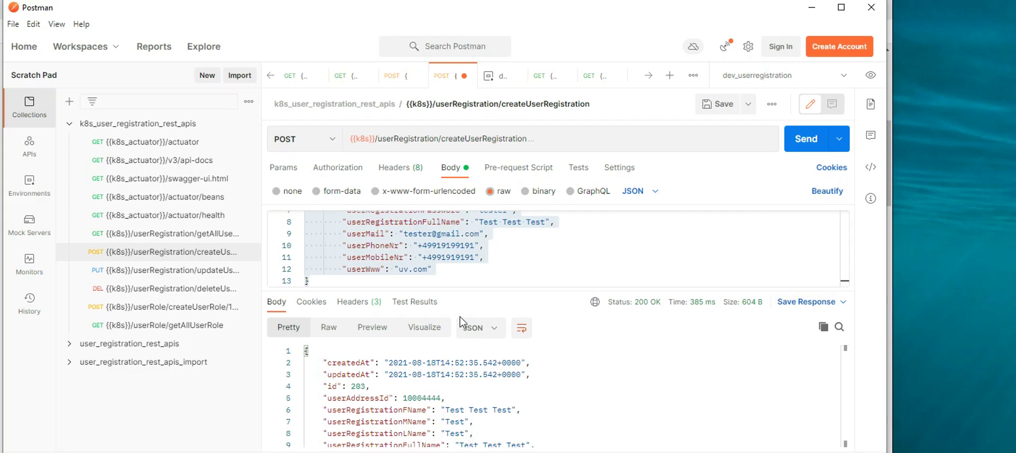
click(139, 307)
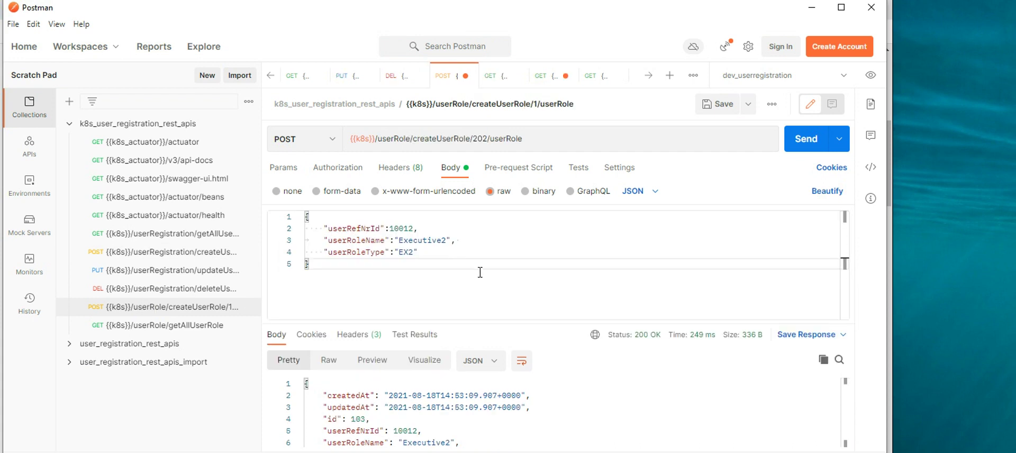
drag(333, 273, 305, 218)
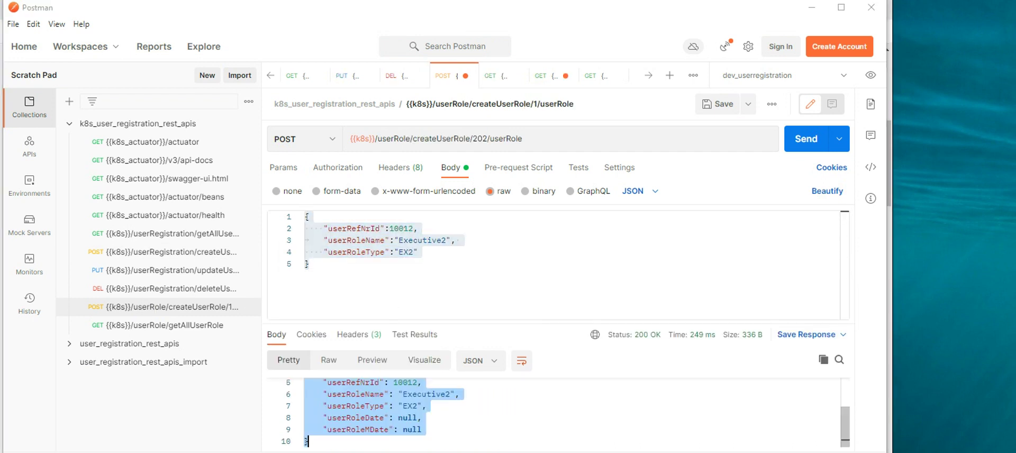
Return to Swagger UI, replace the createUserRole body with the copied JSON (userRefNrId 10012, Executive2, EX2), execute it and review the response
key(alt+Tab)
drag(36, 378, 34, 300)
text({   "userRoleId": 10011,   "userRoleName": "Executive",   "userRoleType": "TES" })
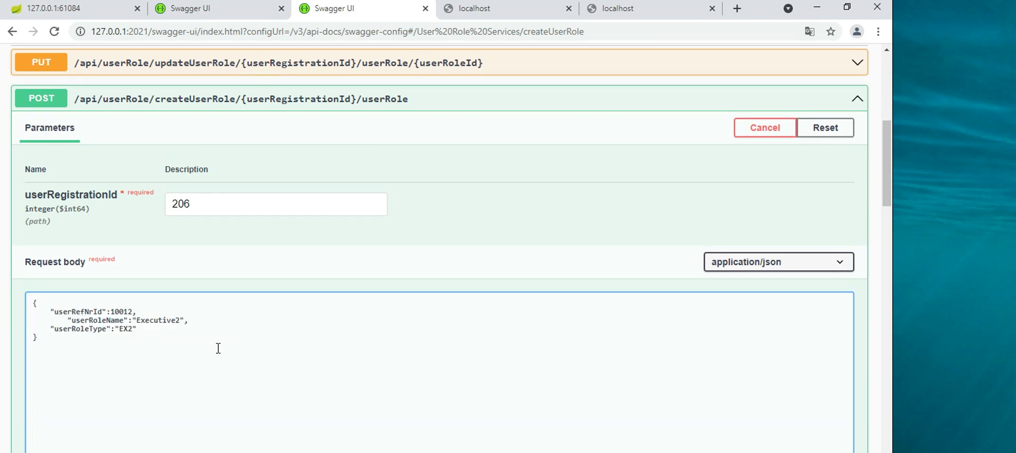
scroll(274, 324, down, 8)
scroll(412, 260, up, 3)
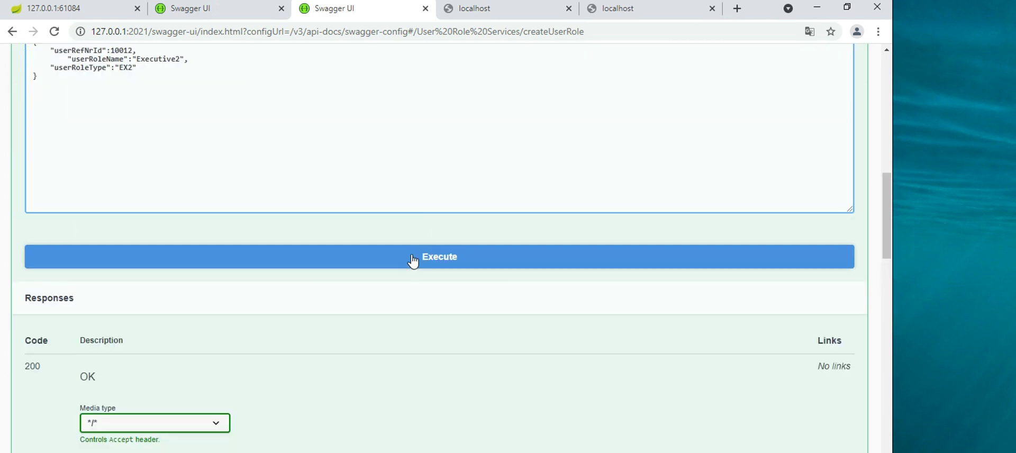
click(412, 257)
scroll(322, 338, down, 3)
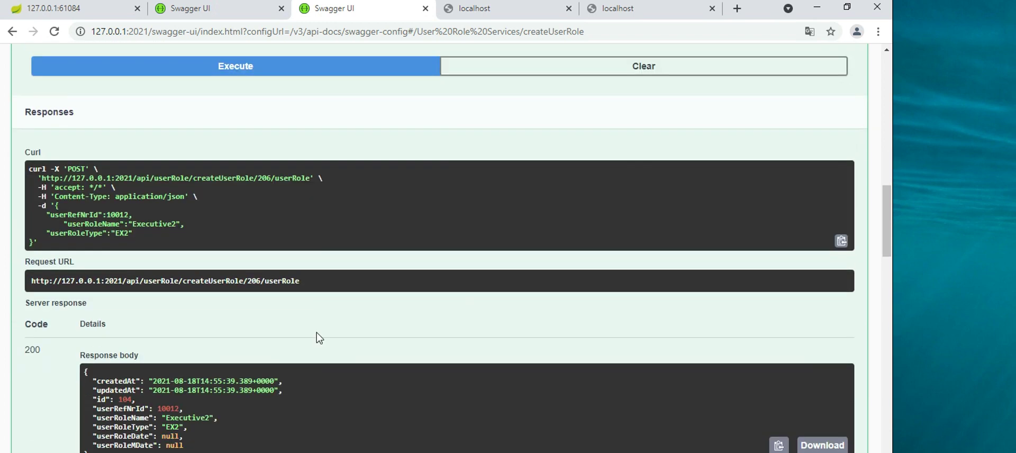
Execute the createUserRole request for registration 206 three more times
scroll(300, 387, up, 5)
click(304, 329)
click(290, 334)
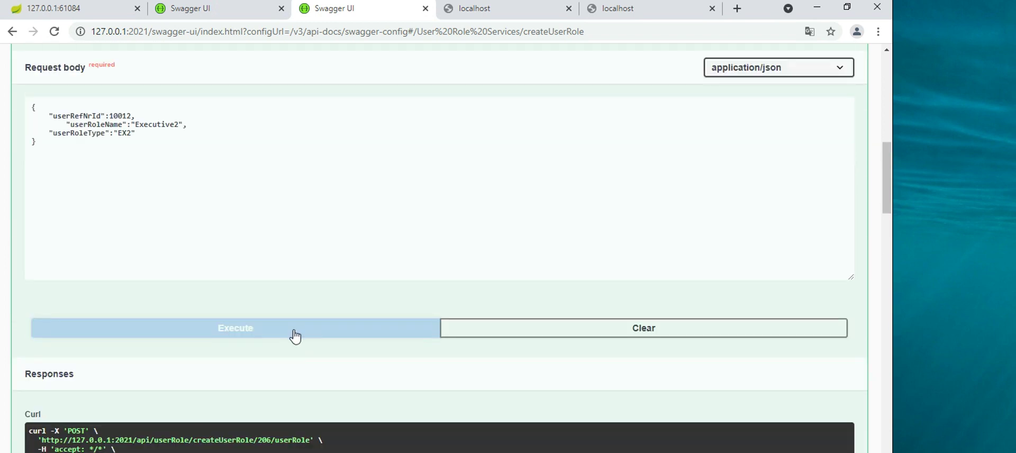
click(294, 335)
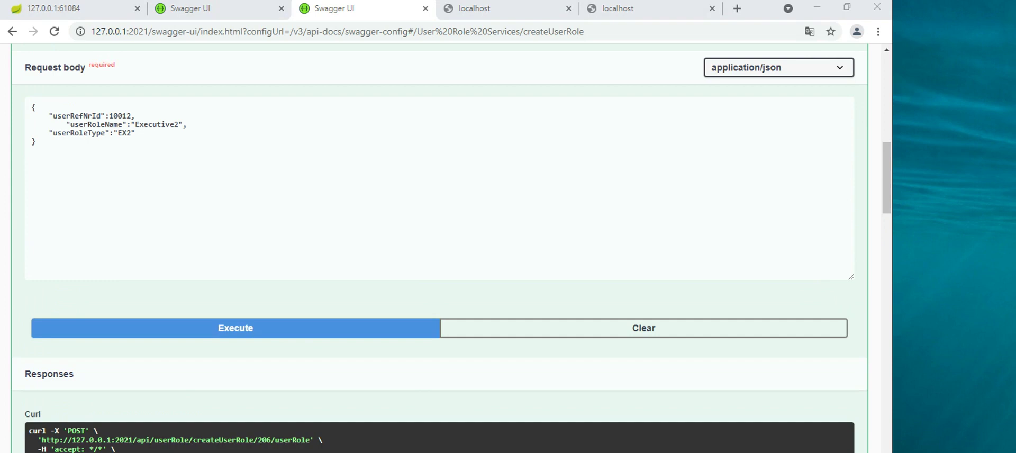
Switch to the PowerShell psql session, run "select * from user_registration_role;" and review the role rows
mouse_move(405, 444)
click(528, 427)
scroll(270, 392, down, 1)
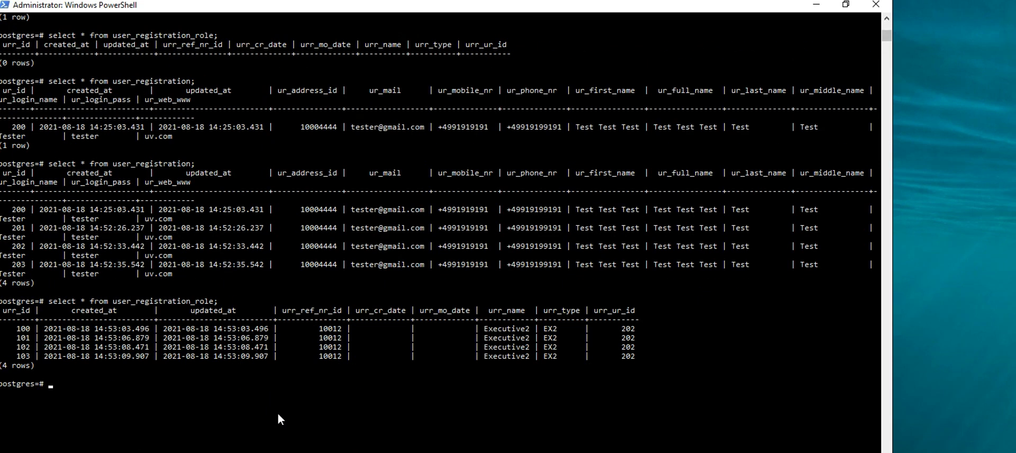
scroll(279, 412, down, 3)
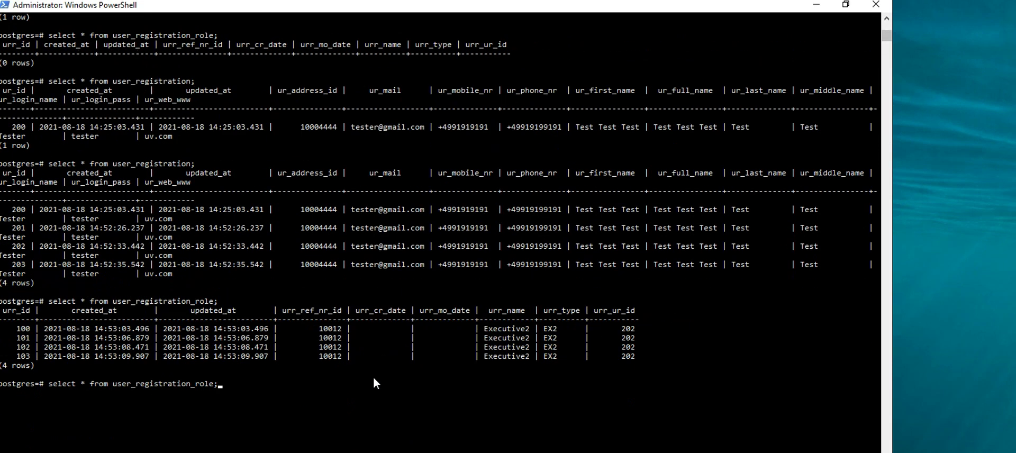
key(Return)
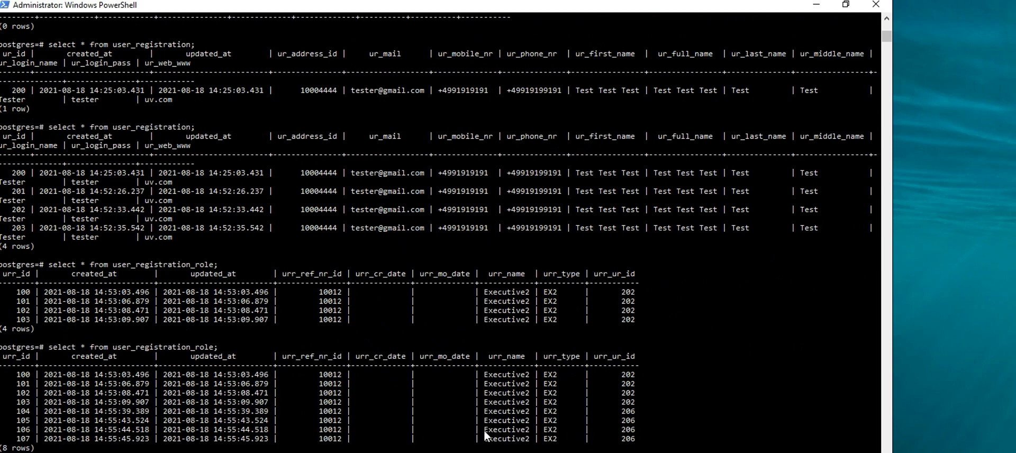
scroll(253, 434, down, 2)
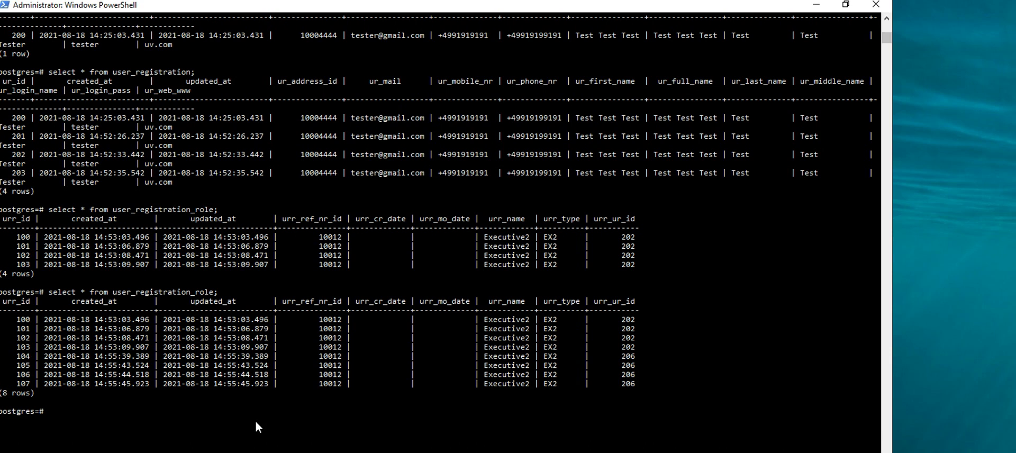
scroll(258, 426, up, 2)
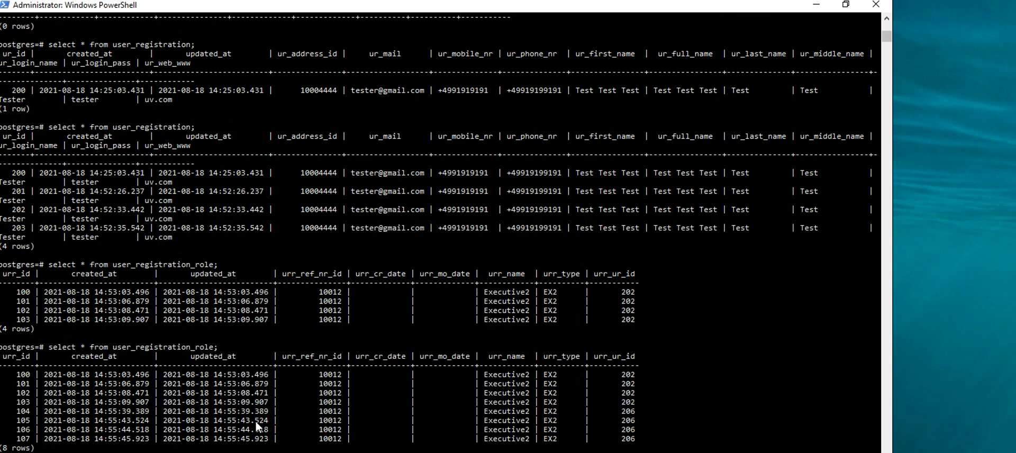
Run "select * from user_registration;" and compare the registration rows with the role rows
key(Up)
key(Up)
key(Return)
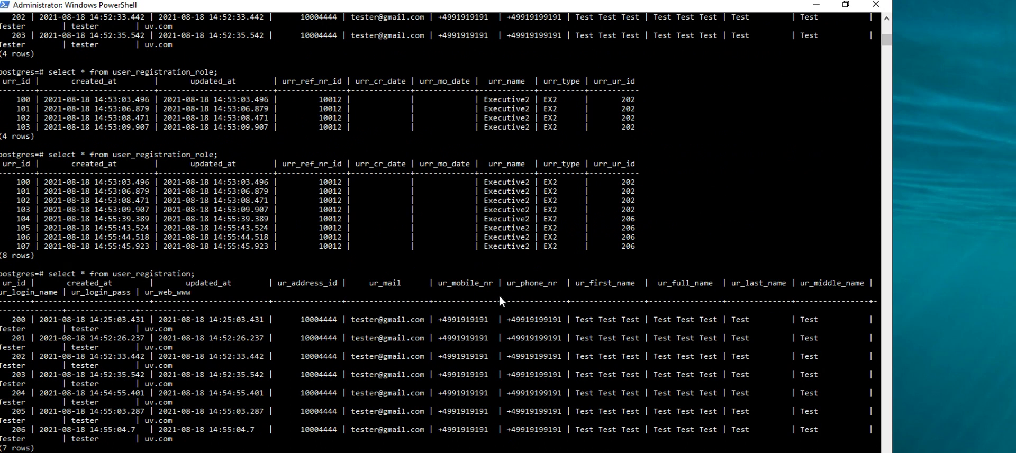
scroll(746, 184, up, 3)
scroll(701, 231, down, 5)
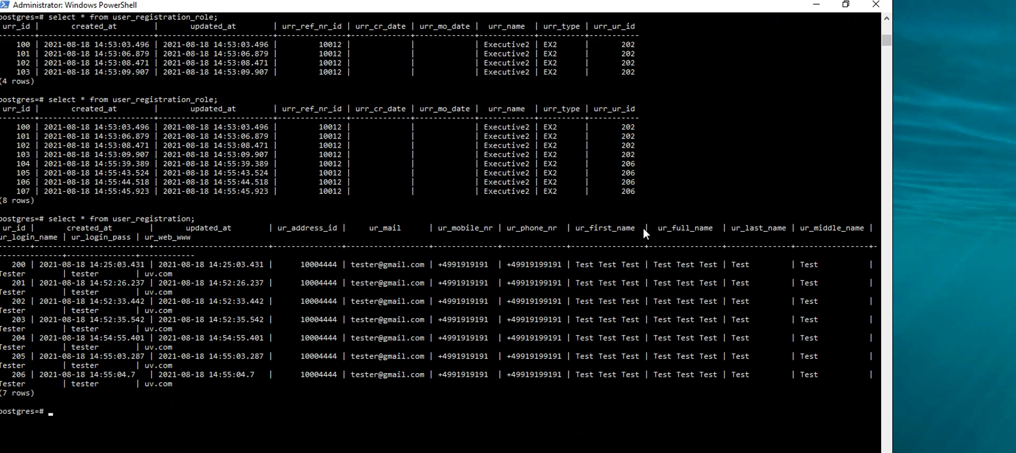
scroll(644, 233, up, 3)
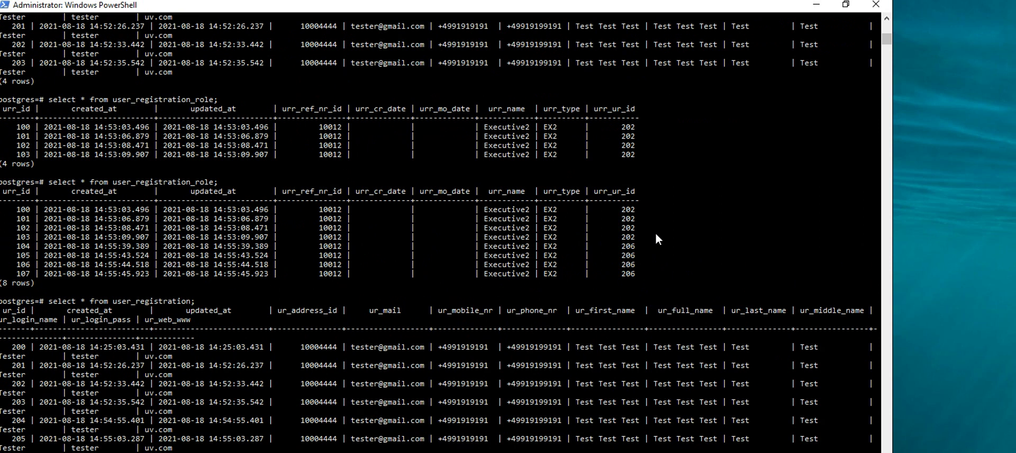
Return to Swagger UI and collapse the createUserRole operation and the User Role, User Registration and user-registration-details-controller sections
key(alt+Tab)
scroll(365, 259, up, 5)
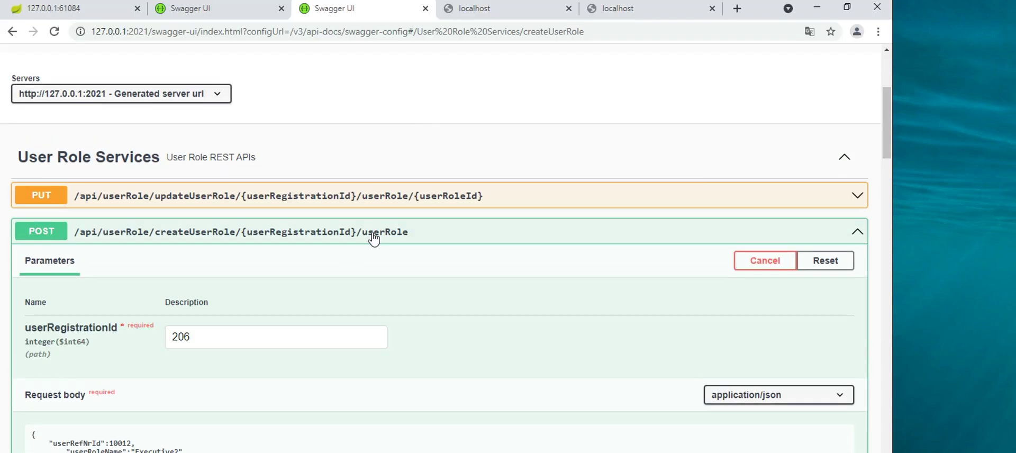
click(46, 239)
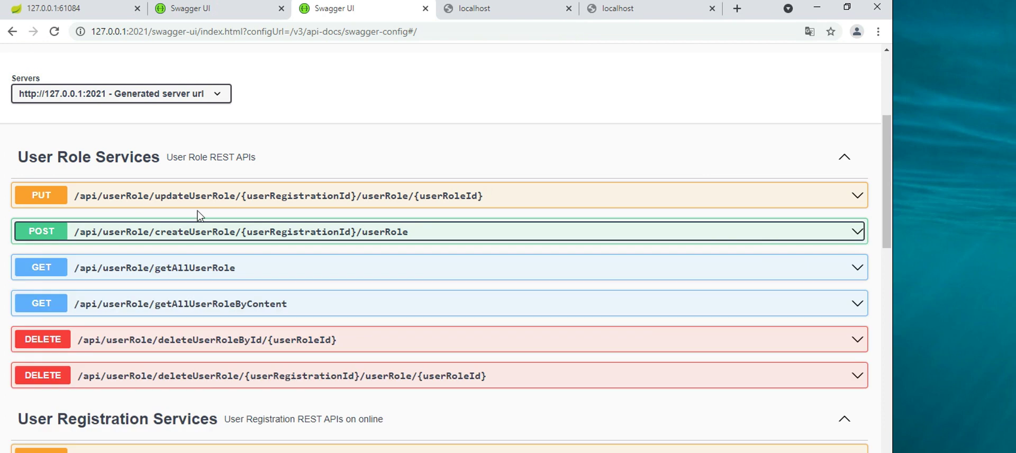
scroll(370, 172, up, 3)
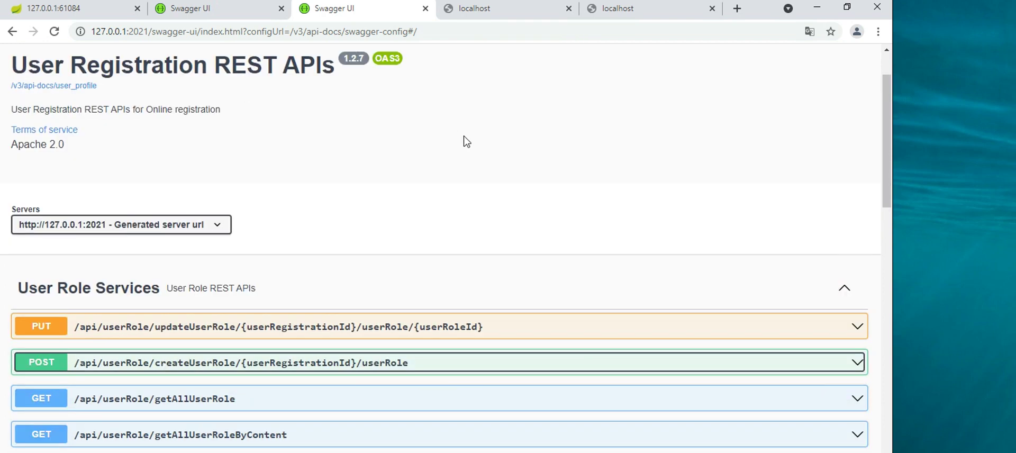
scroll(538, 136, down, 3)
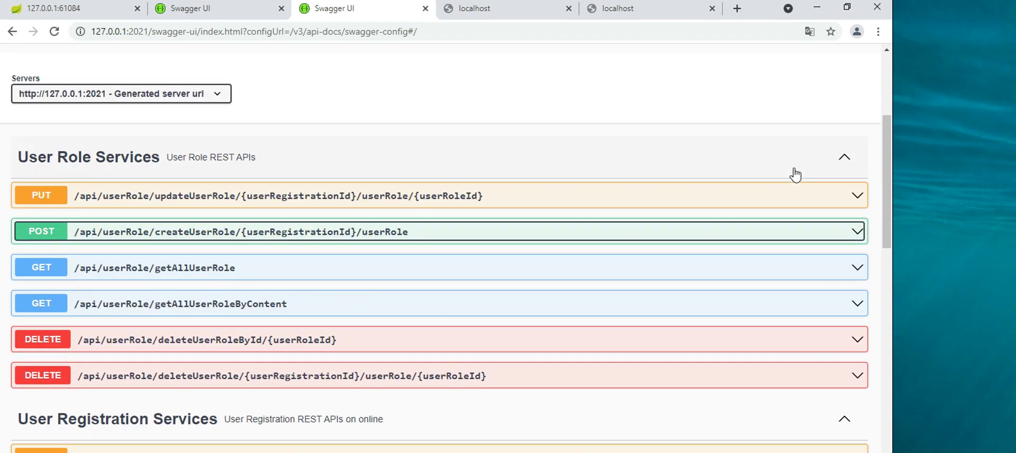
click(843, 159)
click(845, 203)
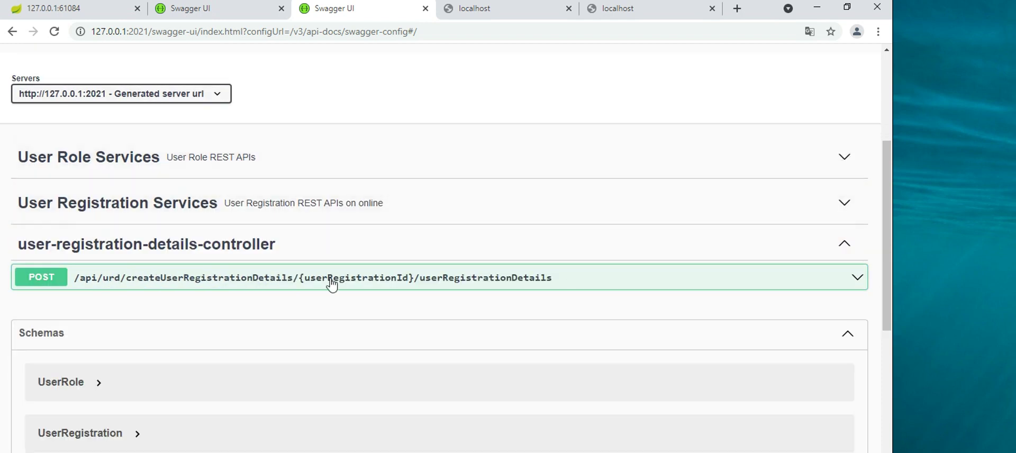
click(846, 246)
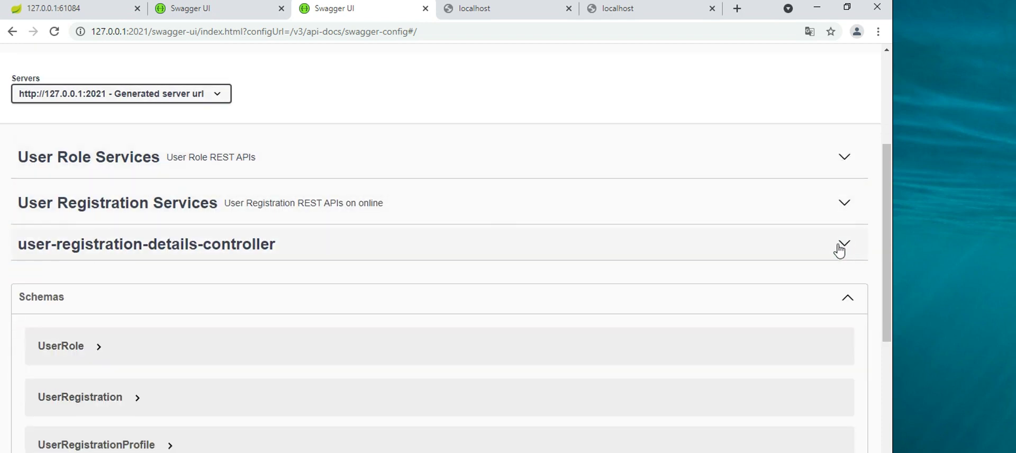
Expand the UserRole, UserRegistration, UserRegistrationProfile and UserRegistrationDetails schemas to examine their fields
scroll(249, 344, down, 1)
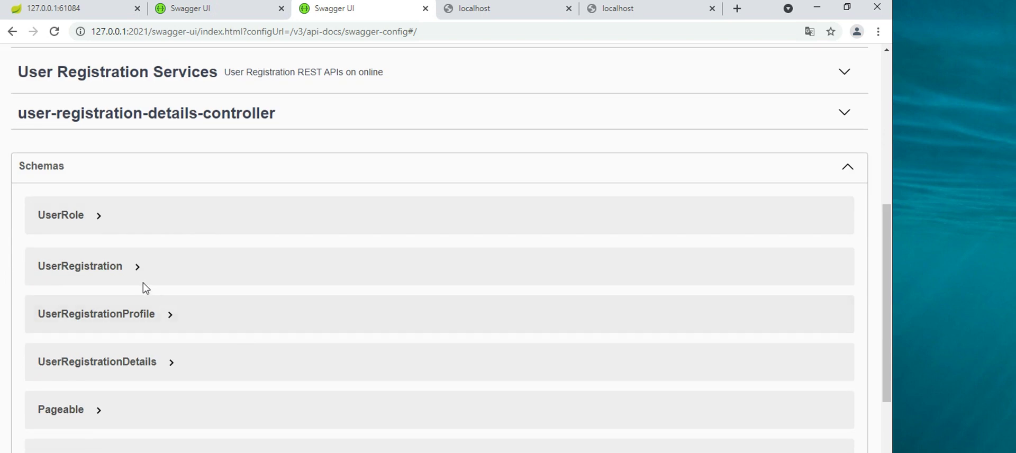
click(64, 218)
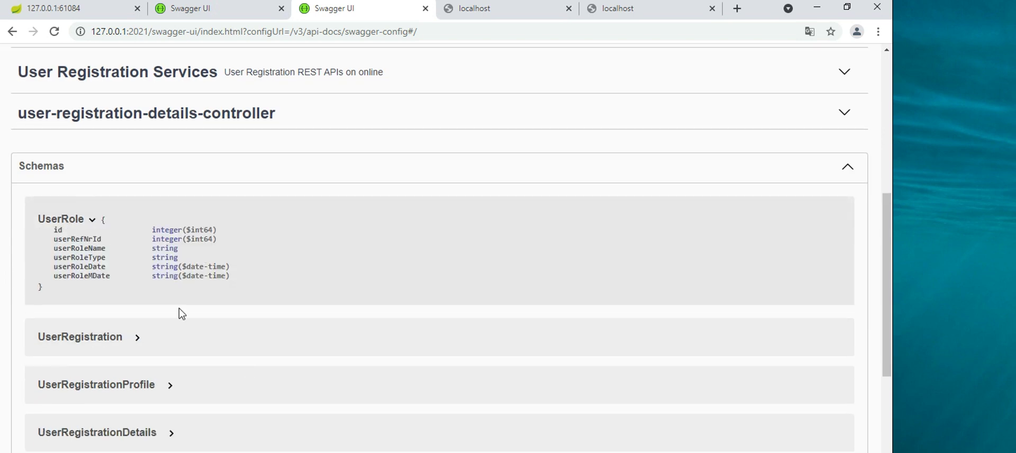
click(95, 338)
scroll(167, 324, down, 1)
scroll(167, 324, down, 3)
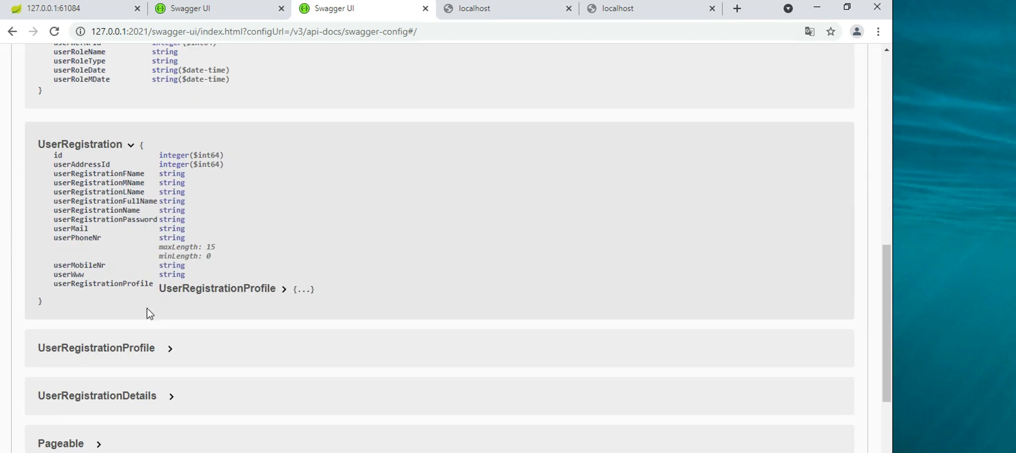
click(114, 349)
scroll(291, 329, down, 2)
scroll(302, 318, down, 1)
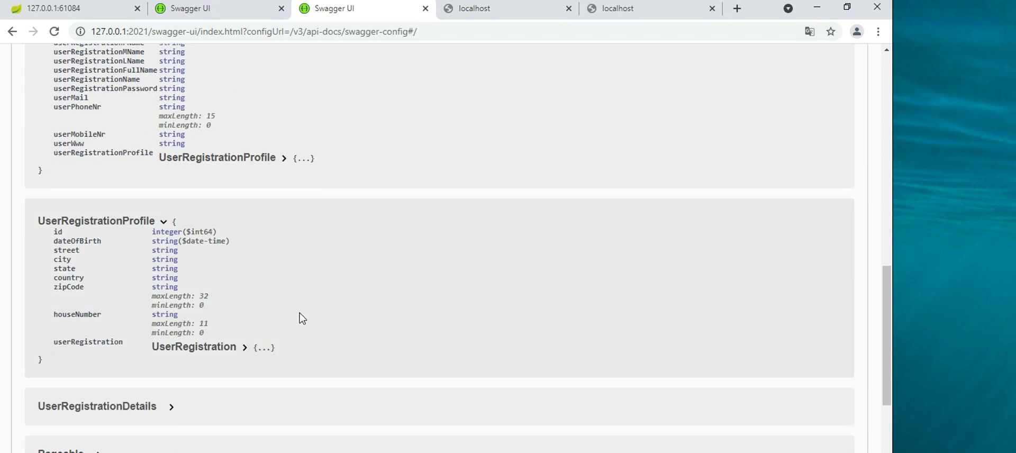
click(113, 413)
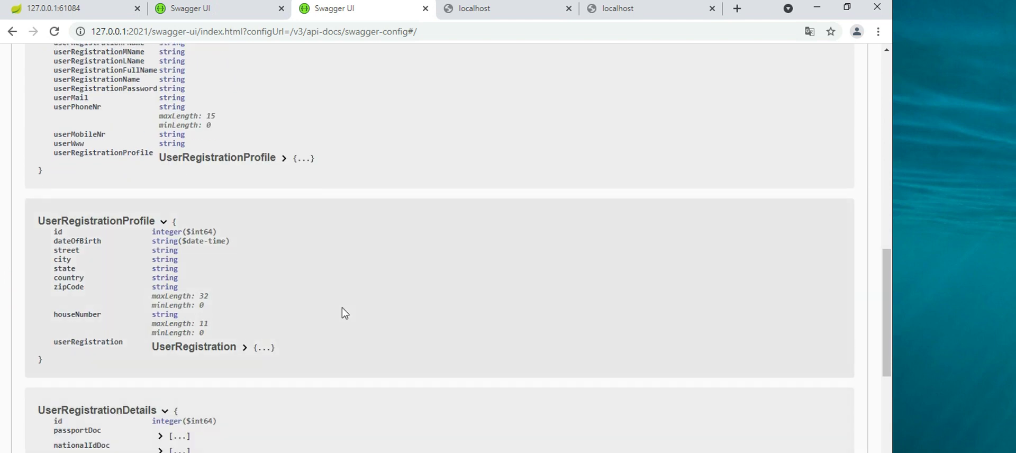
Collapse the four expanded schemas, look over the remaining schema list and return to the API title and version
scroll(342, 313, up, 4)
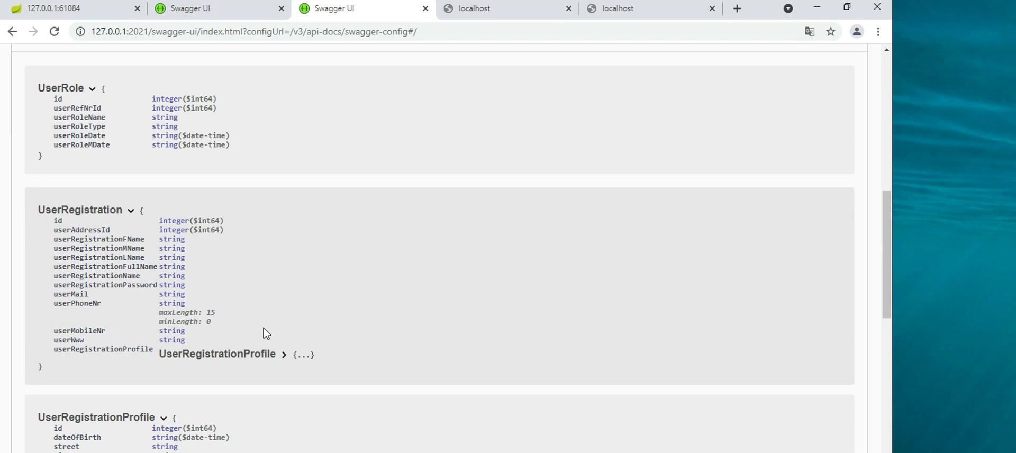
scroll(266, 333, up, 4)
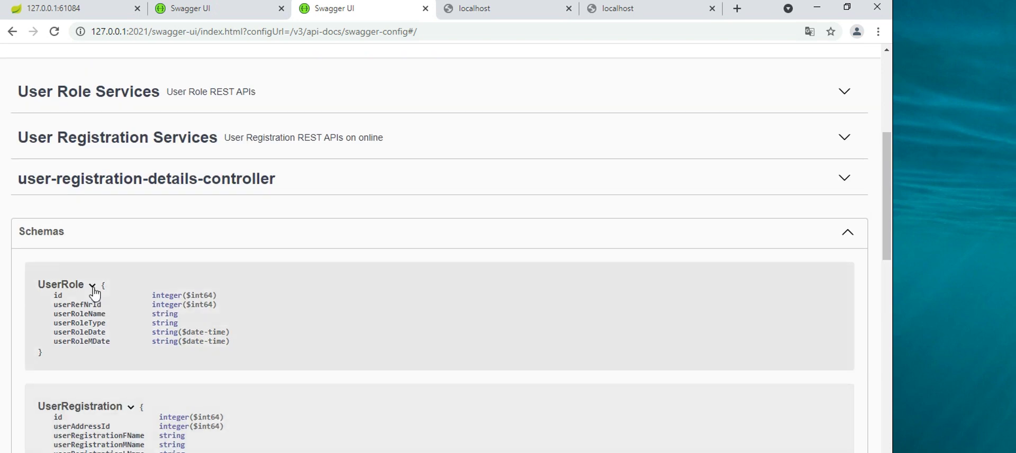
click(99, 283)
click(131, 338)
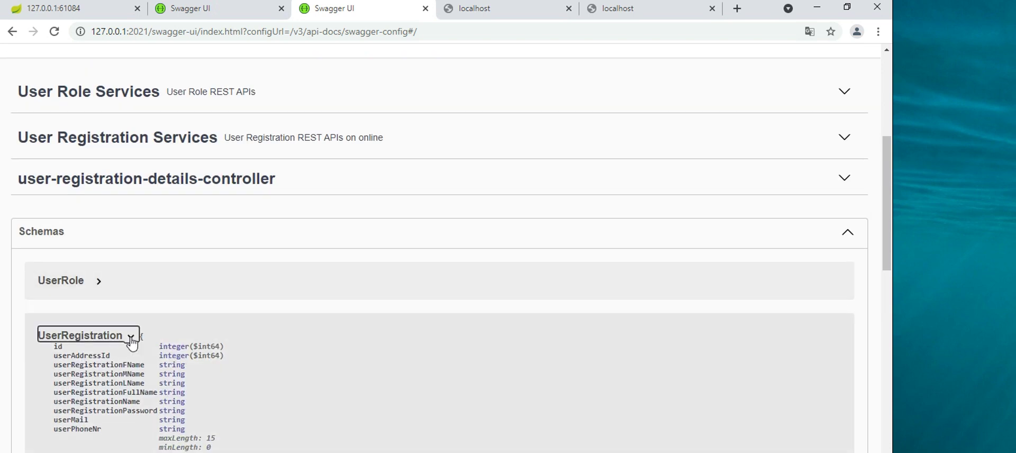
click(163, 384)
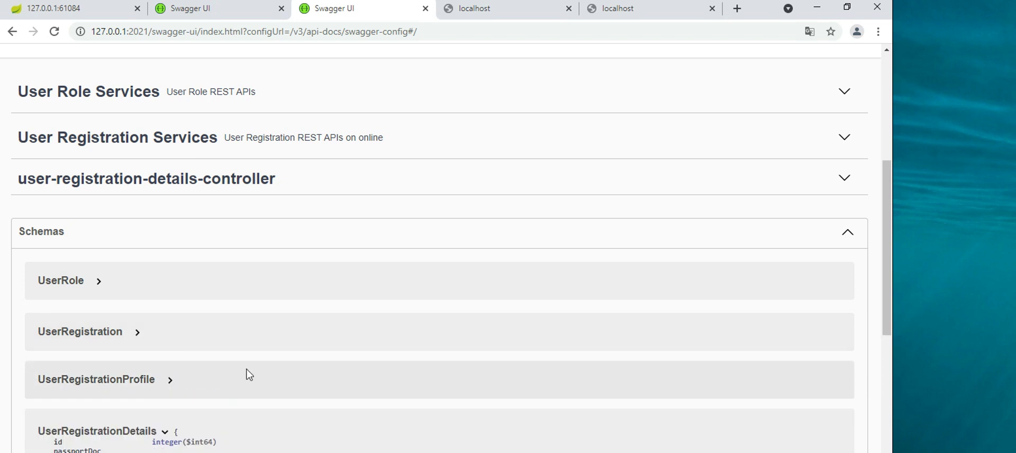
click(165, 431)
scroll(304, 362, down, 2)
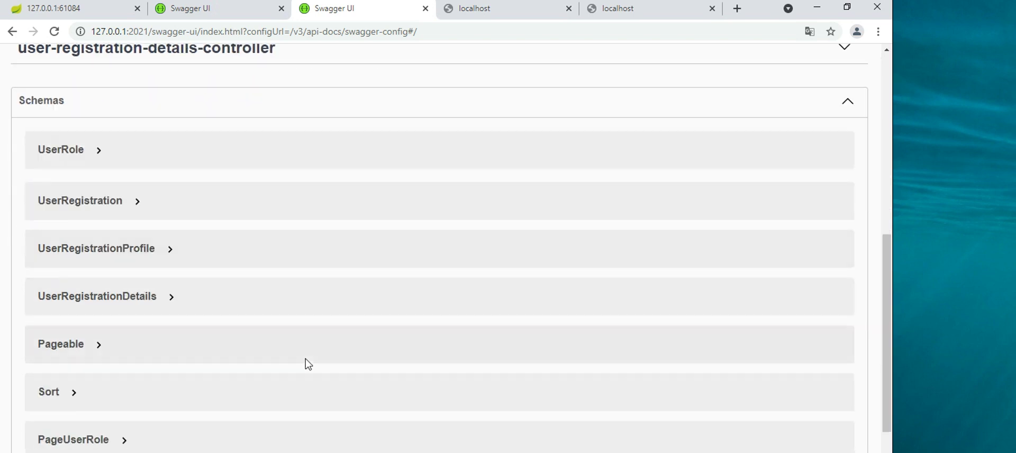
scroll(333, 297, up, 3)
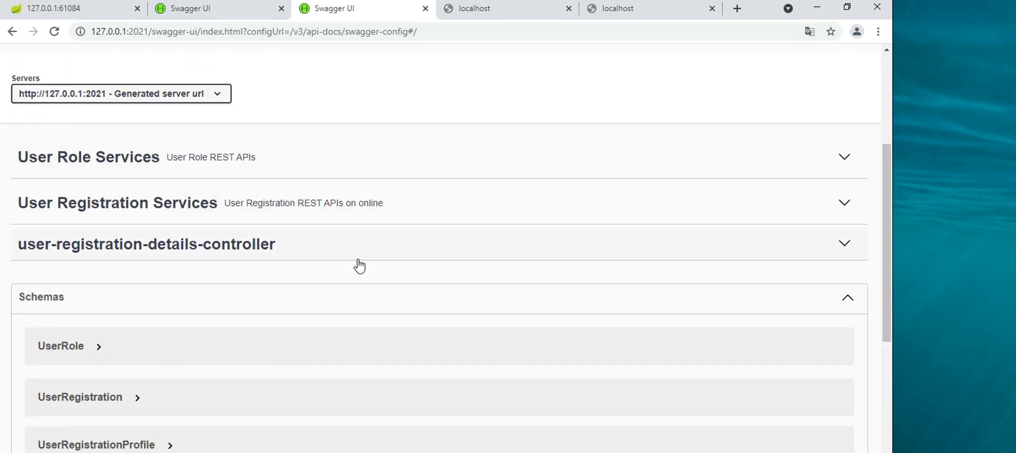
scroll(402, 178, up, 3)
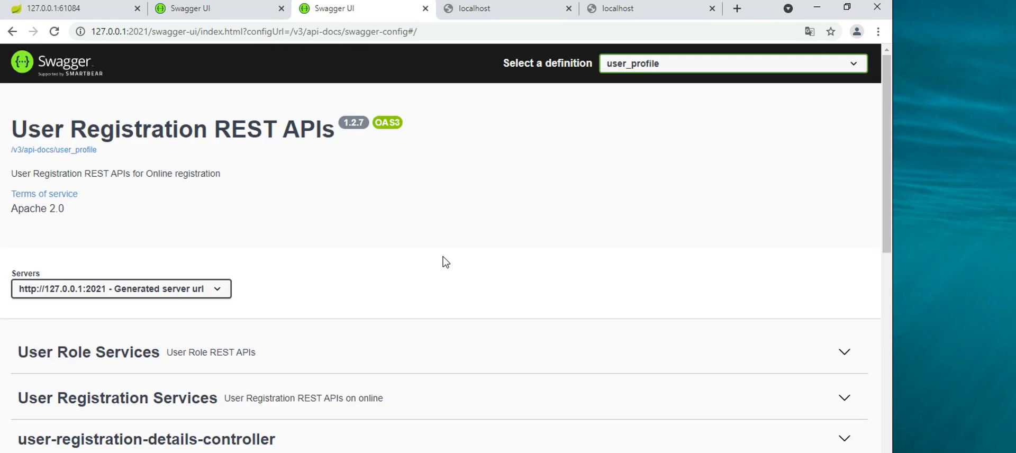